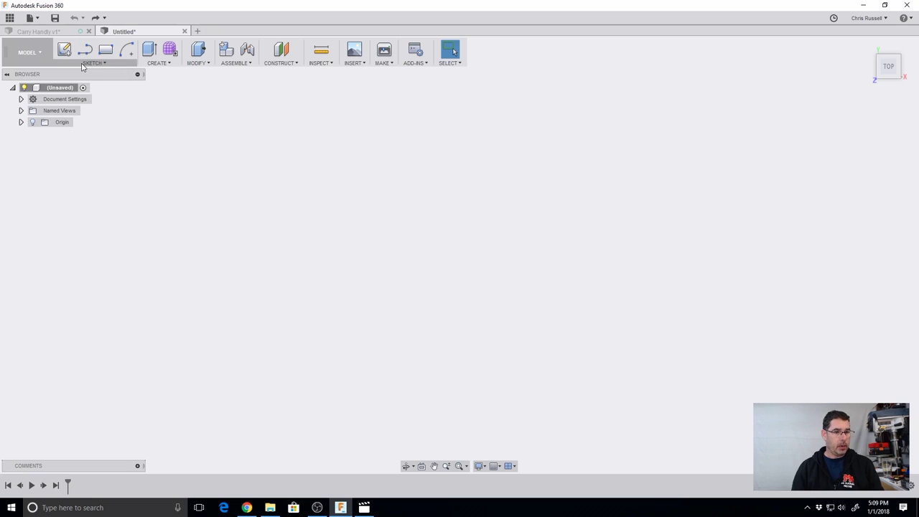
- Start a new sketch on the XY plane
{"action": "left_click", "coordinate": [84, 63]}
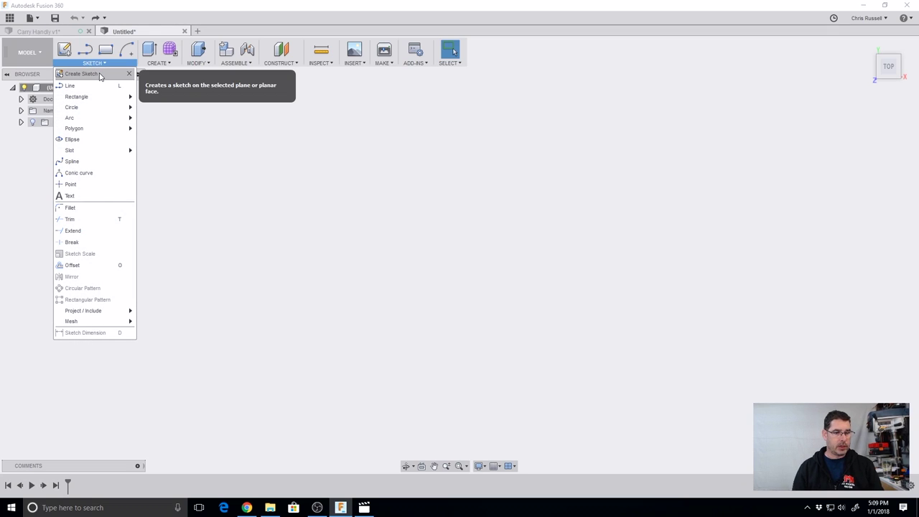
{"action": "left_click", "coordinate": [100, 75]}
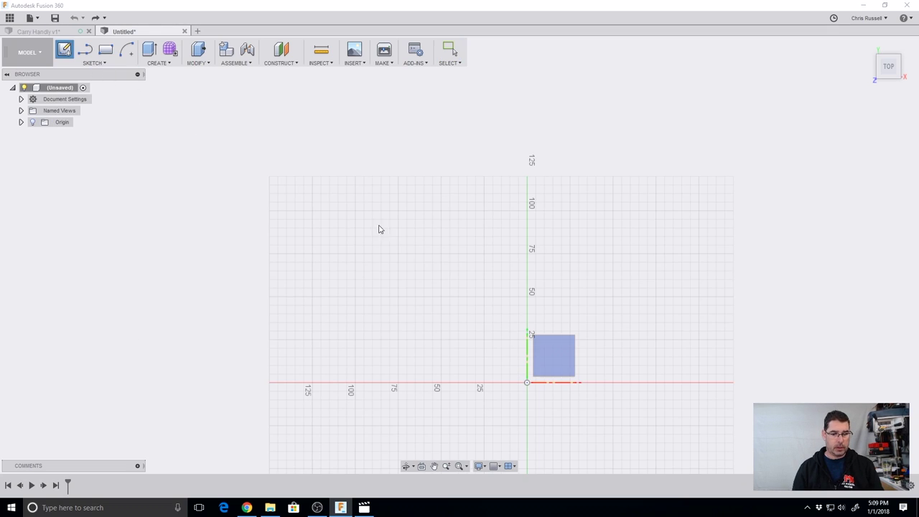
{"action": "left_click", "coordinate": [551, 365]}
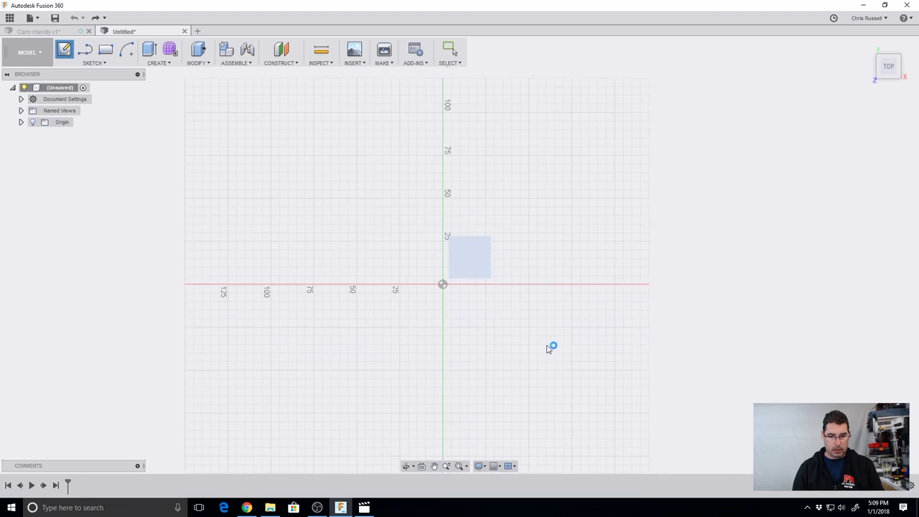
- Draw a 6.25 by 40.25 mm two-point rectangle anchored at the origin
{"action": "left_click", "coordinate": [105, 50]}
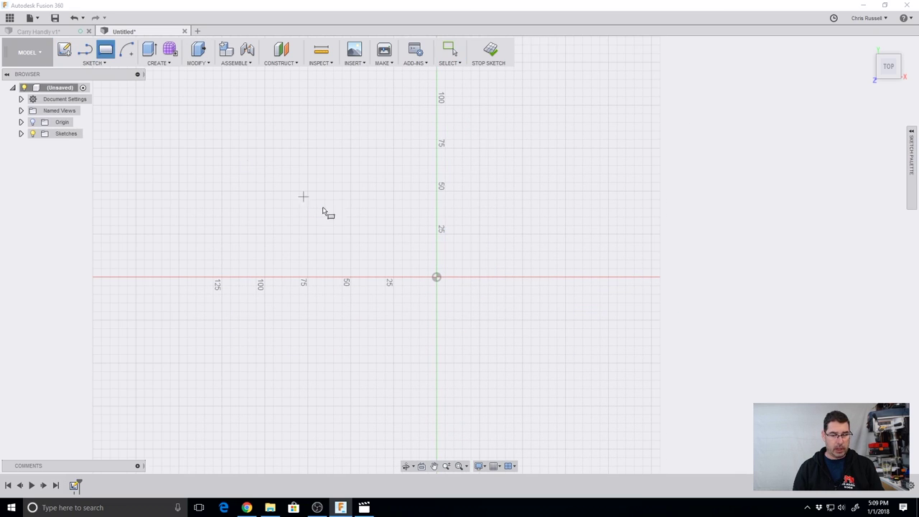
{"action": "left_click", "coordinate": [437, 278]}
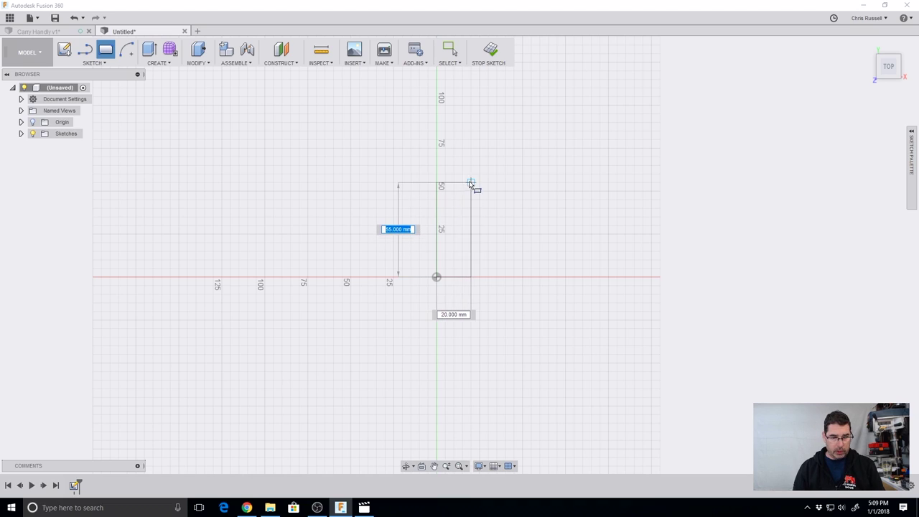
{"action": "type", "text": "40.25"}
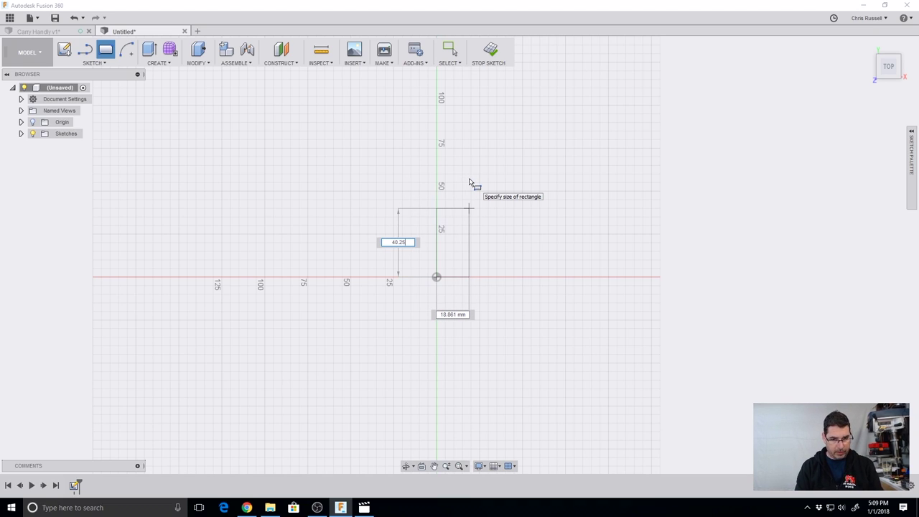
{"action": "key", "text": "Tab"}
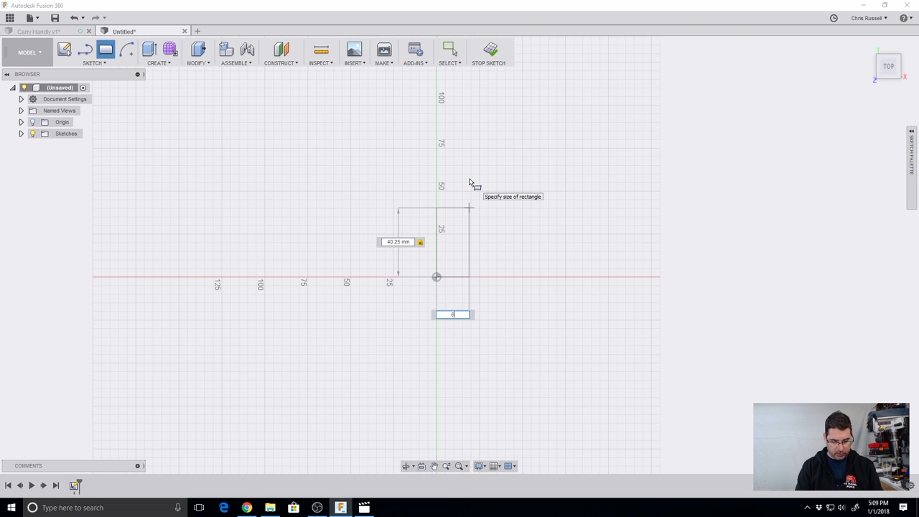
{"action": "type", "text": "6"}
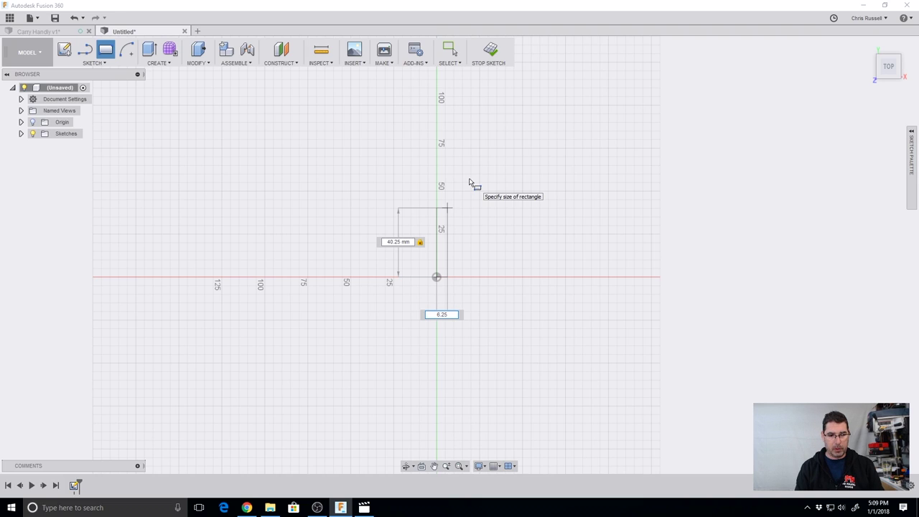
{"action": "key", "text": "Return"}
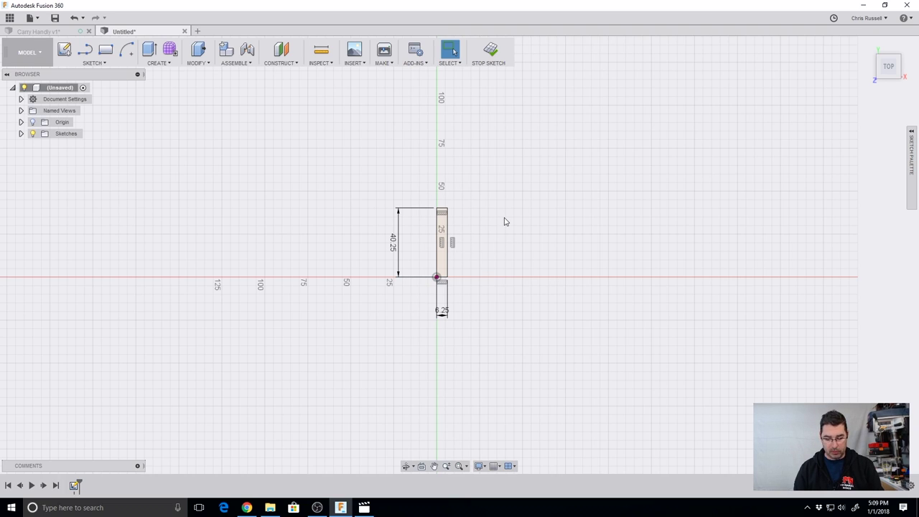
{"action": "key", "text": "l"}
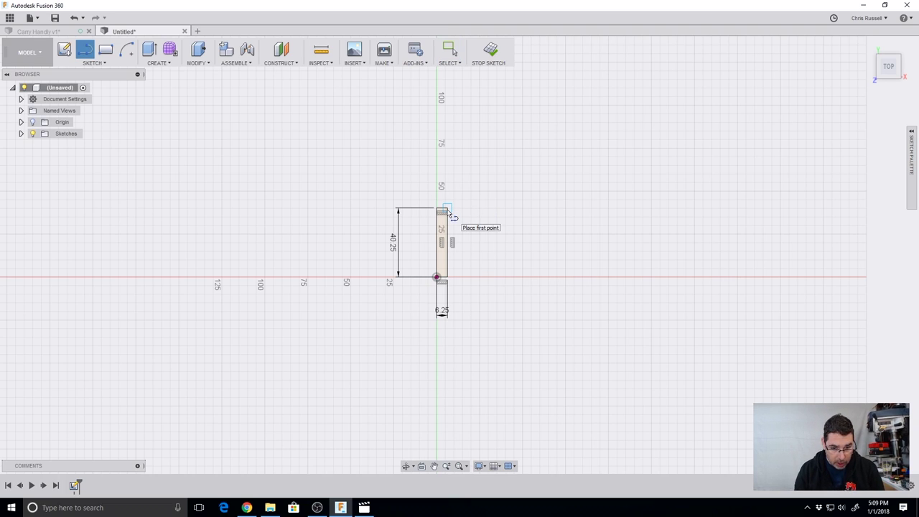
- Draw two chained 5 mm lines off the rectangle's top-right corner
{"action": "left_click", "coordinate": [446, 209]}
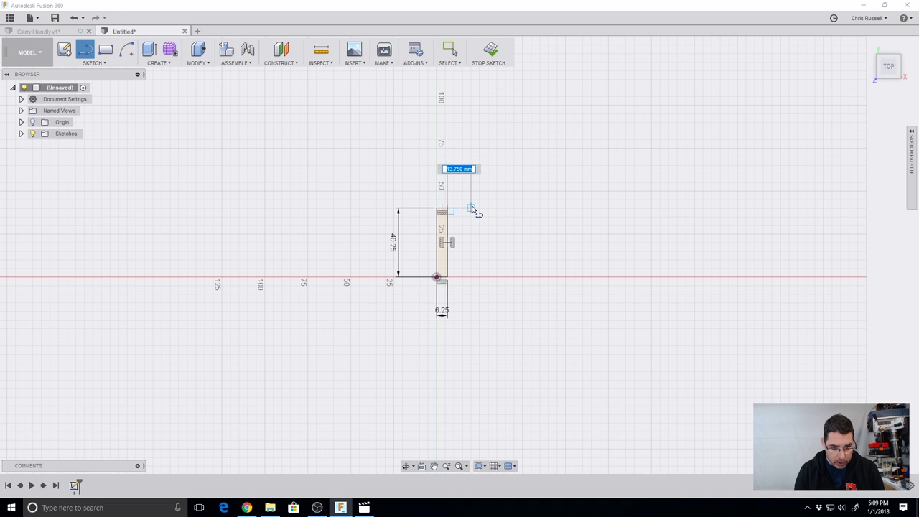
{"action": "type", "text": "5"}
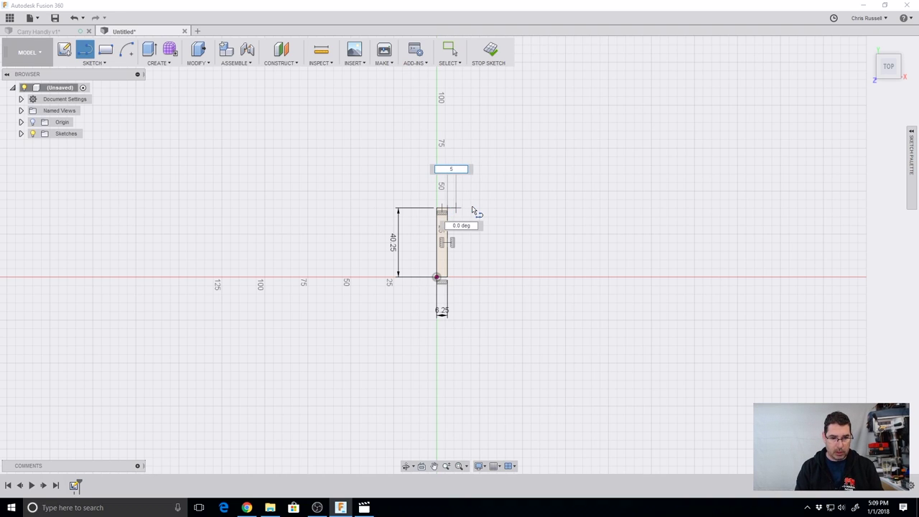
{"action": "key", "text": "Return"}
{"action": "key", "text": "Escape"}
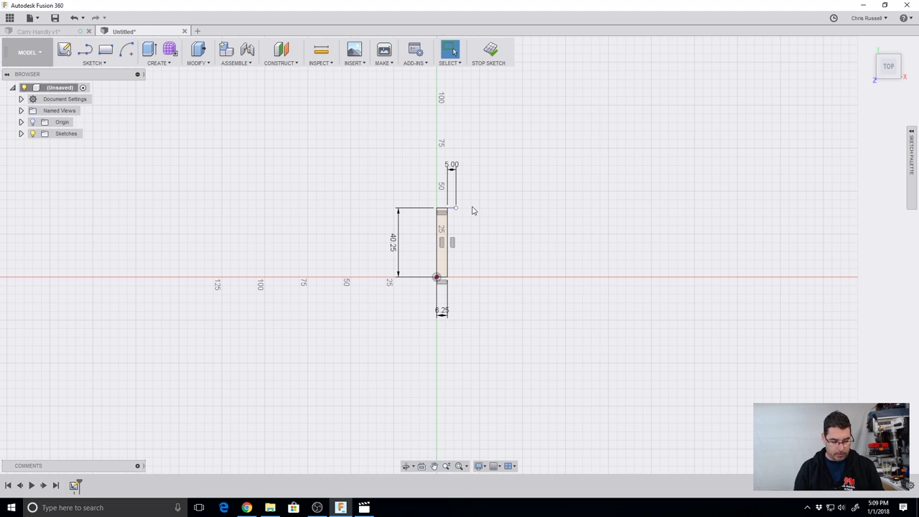
{"action": "key", "text": "l"}
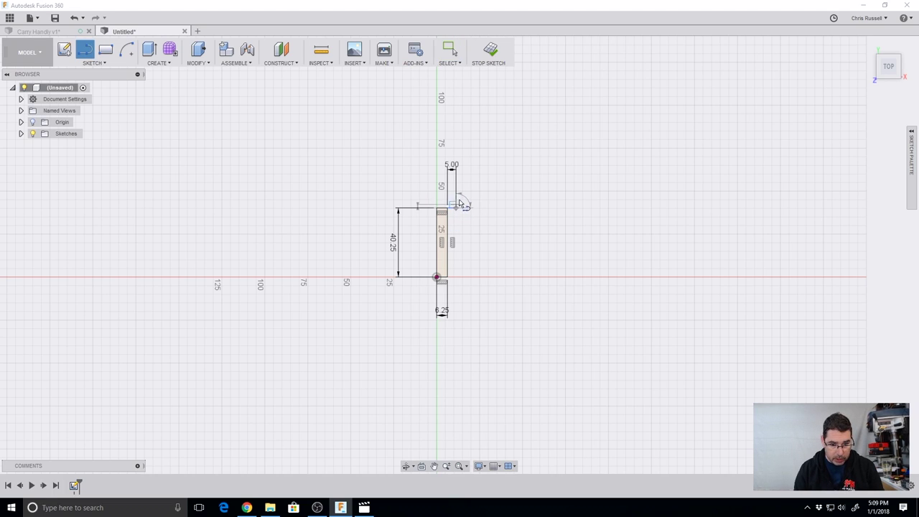
{"action": "left_click", "coordinate": [456, 208]}
{"action": "type", "text": "5"}
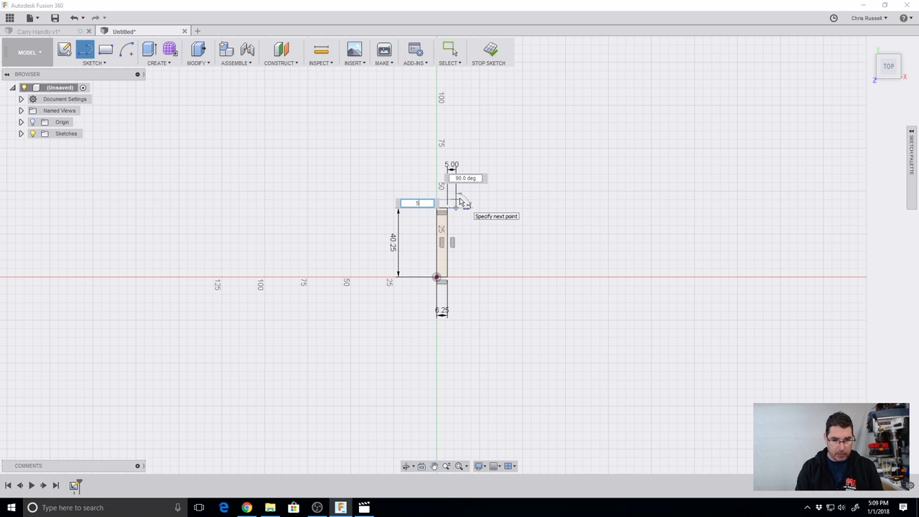
{"action": "key", "text": "Return"}
{"action": "key", "text": "Escape"}
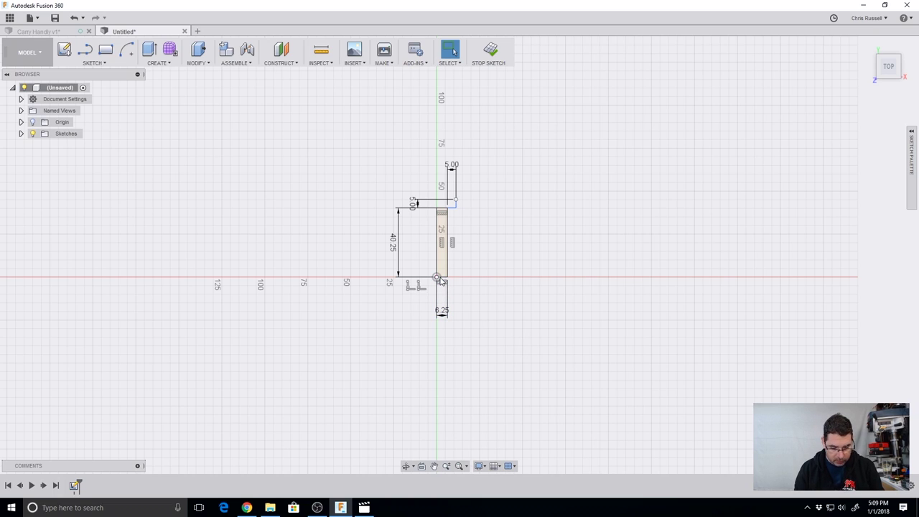
- Draw 5 mm lines from the origin, one leftward and one downward
{"action": "key", "text": "l"}
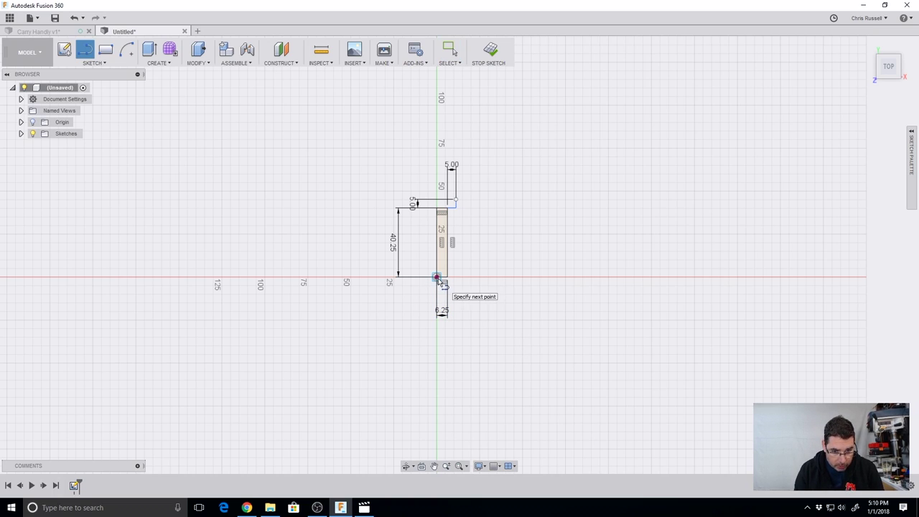
{"action": "left_click", "coordinate": [436, 278]}
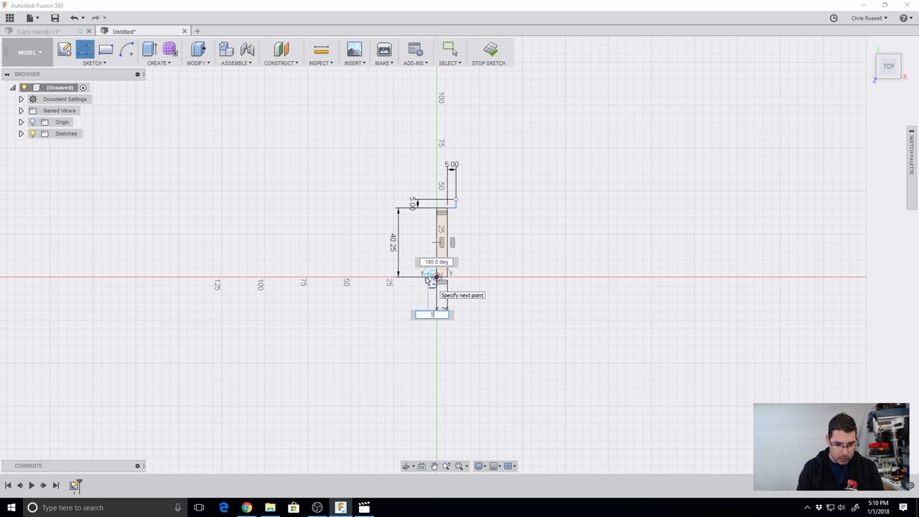
{"action": "key", "text": "Return"}
{"action": "key", "text": "Escape"}
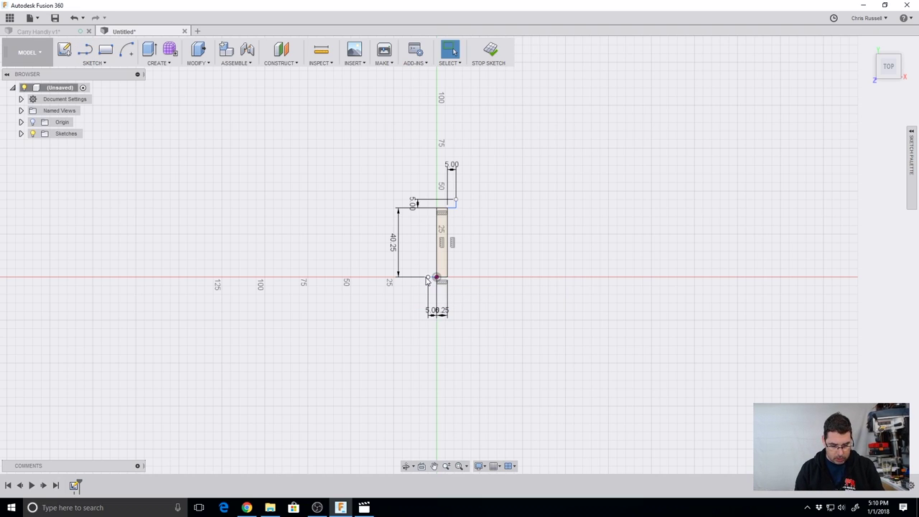
{"action": "key", "text": "l"}
{"action": "left_click", "coordinate": [437, 278]}
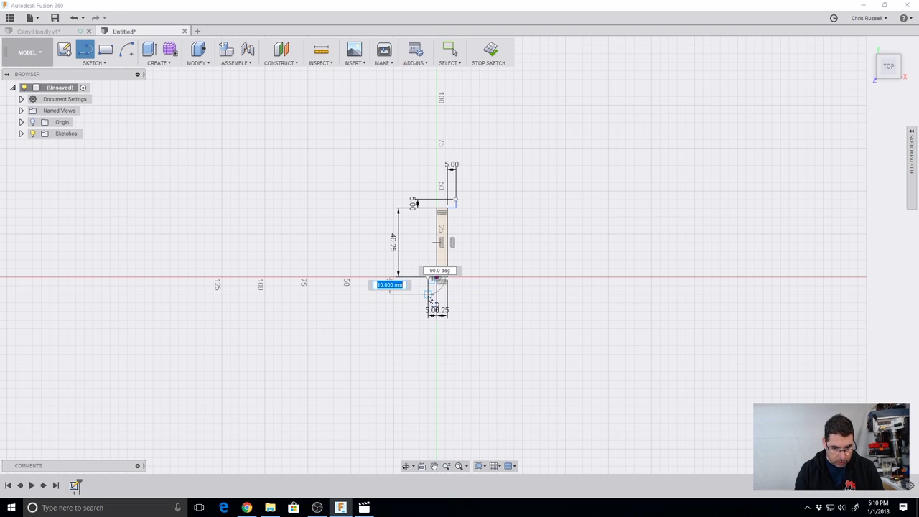
{"action": "type", "text": "5"}
{"action": "key", "text": "Return"}
{"action": "key", "text": "Escape"}
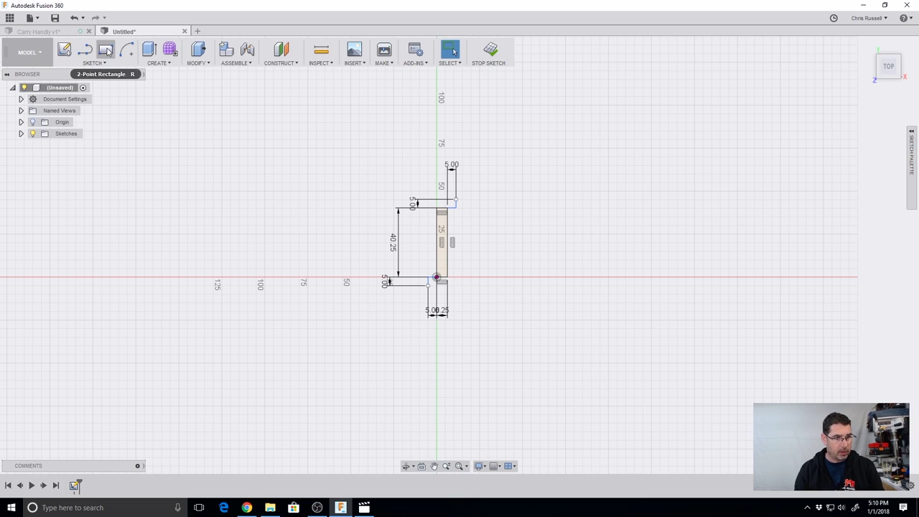
- Draw a larger rectangle between the offset lines' endpoints, framing the original rectangle
{"action": "key", "text": "r"}
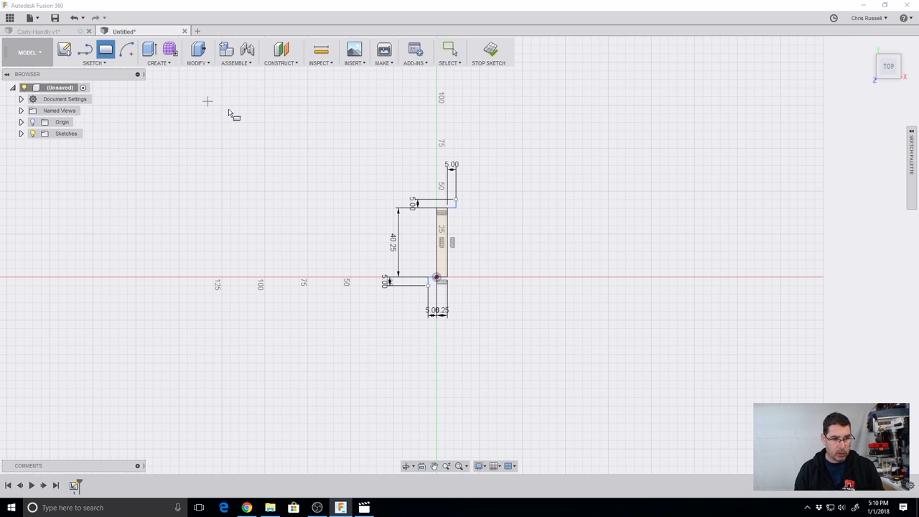
{"action": "left_click", "coordinate": [454, 201]}
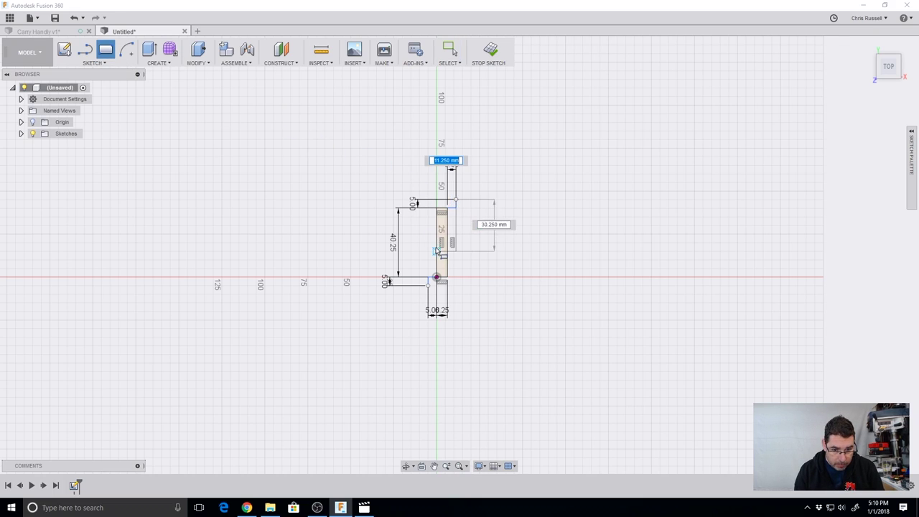
{"action": "left_click", "coordinate": [430, 287]}
{"action": "scroll", "coordinate": [517, 244], "scroll_direction": "down", "scroll_amount": 1}
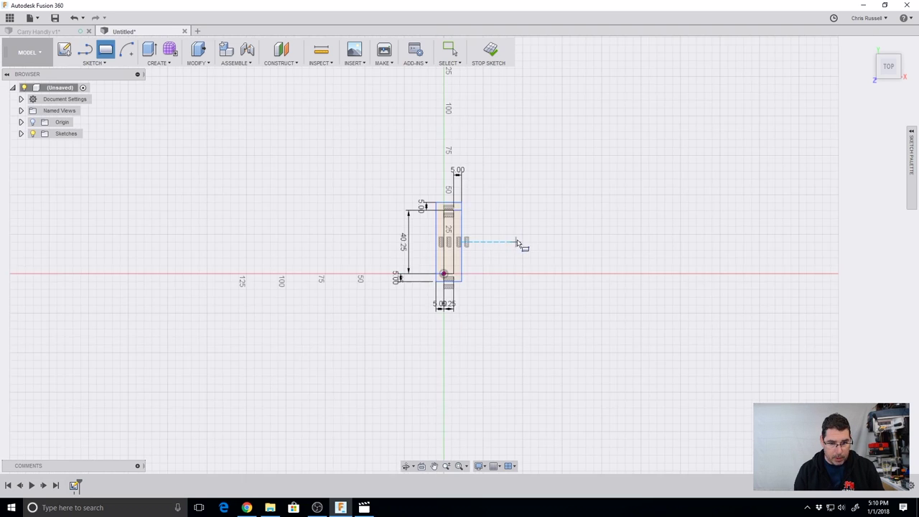
{"action": "scroll", "coordinate": [517, 243], "scroll_direction": "up", "scroll_amount": 3}
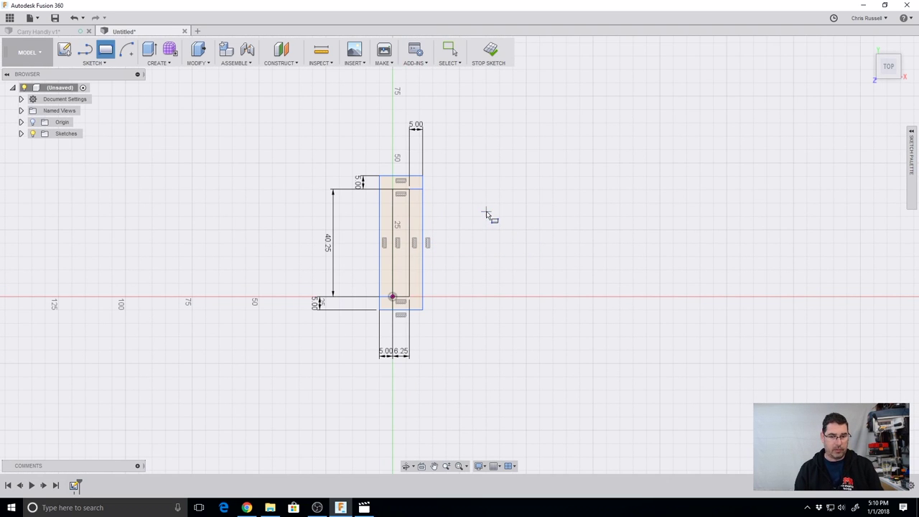
- Delete the narrow upper rectangle and the top-left 5.00 dimension
{"action": "key", "text": "Escape"}
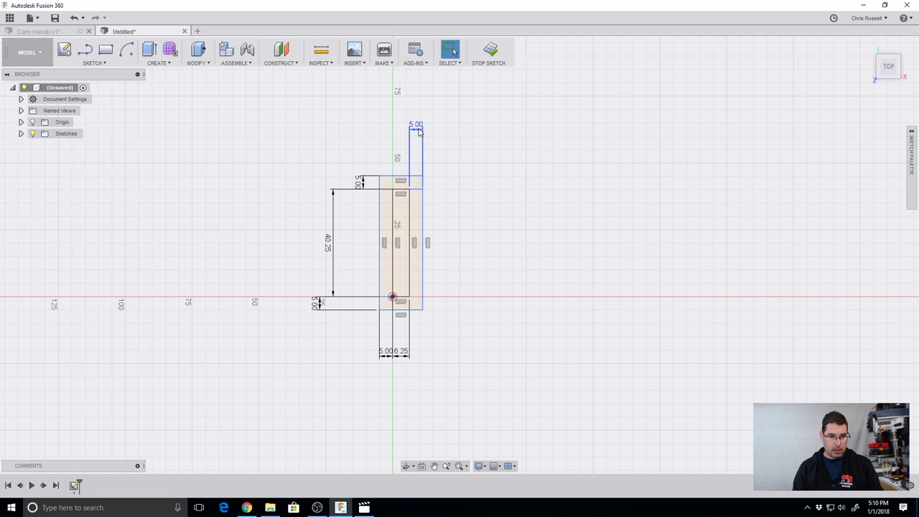
{"action": "left_click", "coordinate": [419, 131]}
{"action": "key", "text": "Delete"}
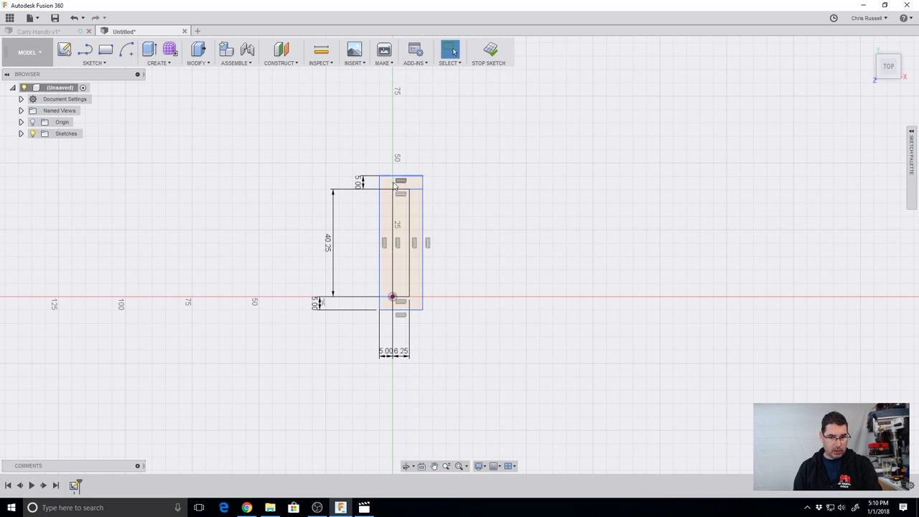
{"action": "left_click", "coordinate": [359, 182]}
{"action": "key", "text": "Delete"}
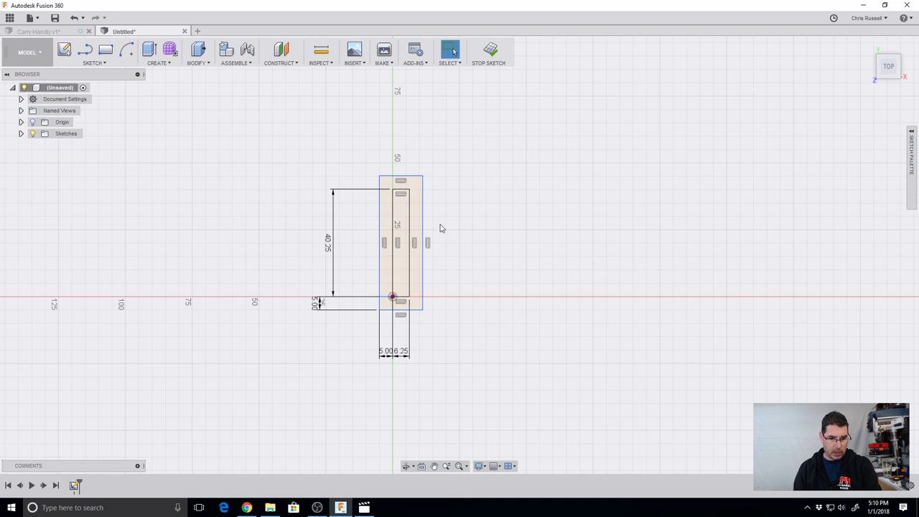
- Delete the 5.00 dimension near the origin and the 40.25 height dimension
{"action": "left_click", "coordinate": [400, 358]}
{"action": "left_click", "coordinate": [319, 304]}
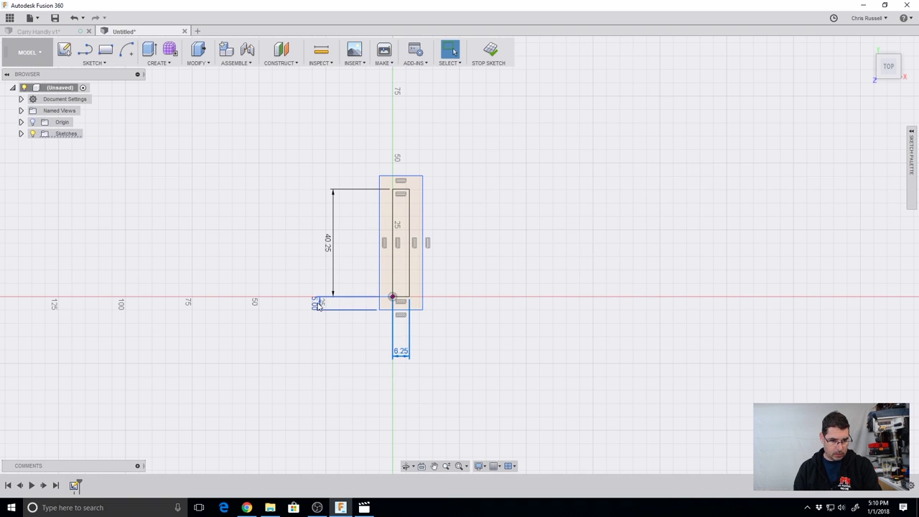
{"action": "key", "text": "Delete"}
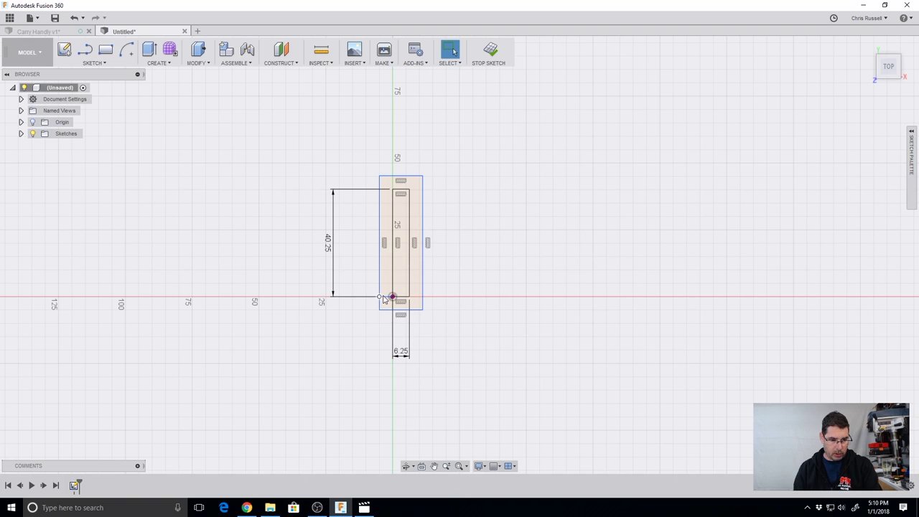
{"action": "left_click", "coordinate": [385, 301]}
{"action": "key", "text": "Escape"}
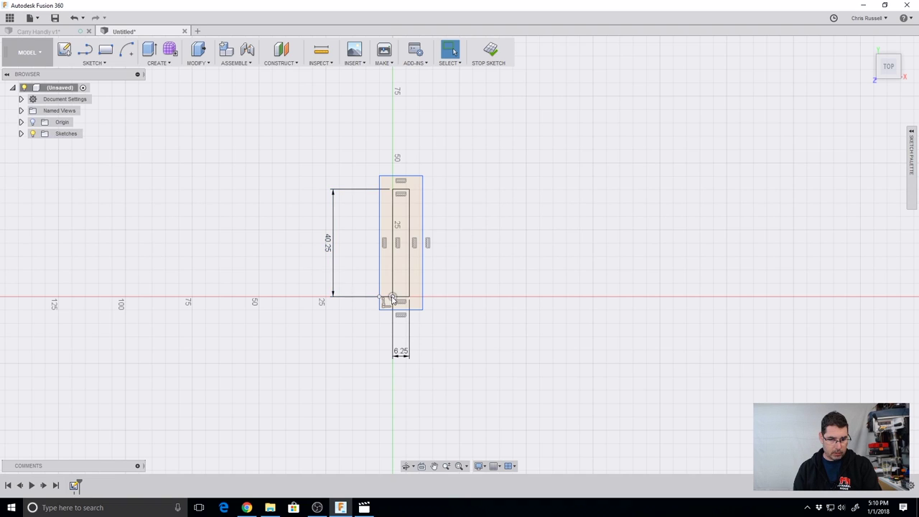
{"action": "left_click", "coordinate": [386, 302]}
{"action": "key", "text": "Delete"}
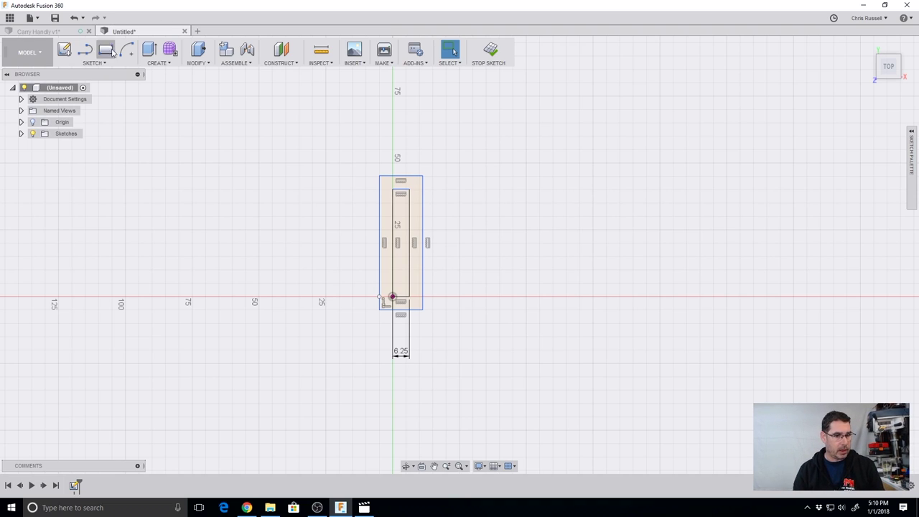
- Draw a 5 × 5 mm rectangle at the slot's upper right
{"action": "left_click", "coordinate": [106, 52]}
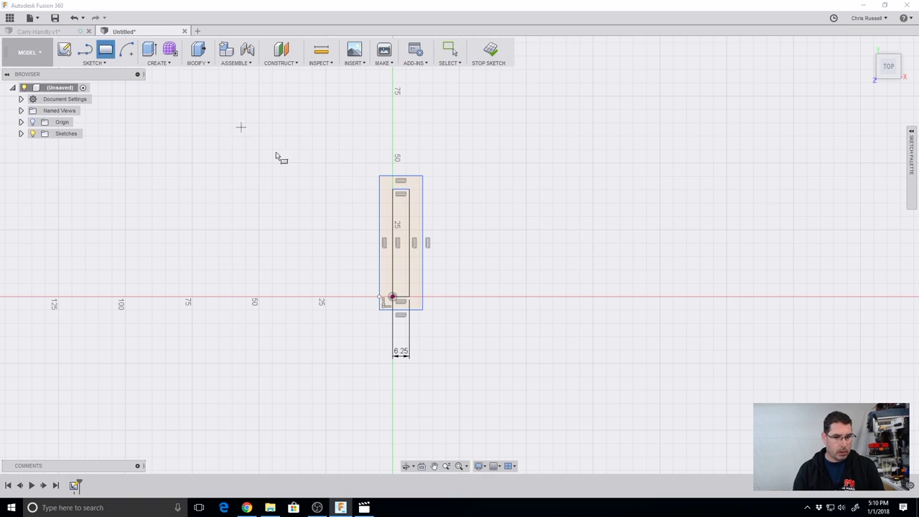
{"action": "left_click", "coordinate": [409, 192]}
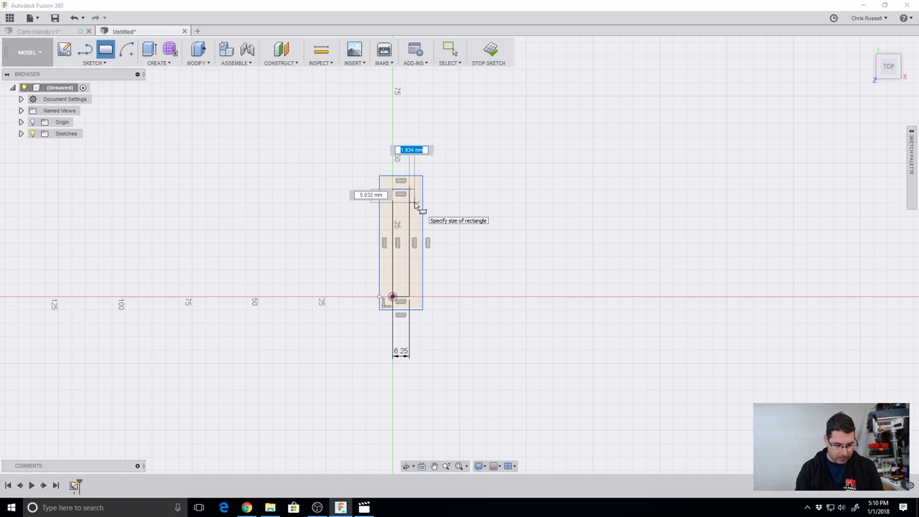
{"action": "type", "text": "5"}
{"action": "key", "text": "Tab"}
{"action": "type", "text": "5"}
{"action": "key", "text": "Return"}
{"action": "key", "text": "Escape"}
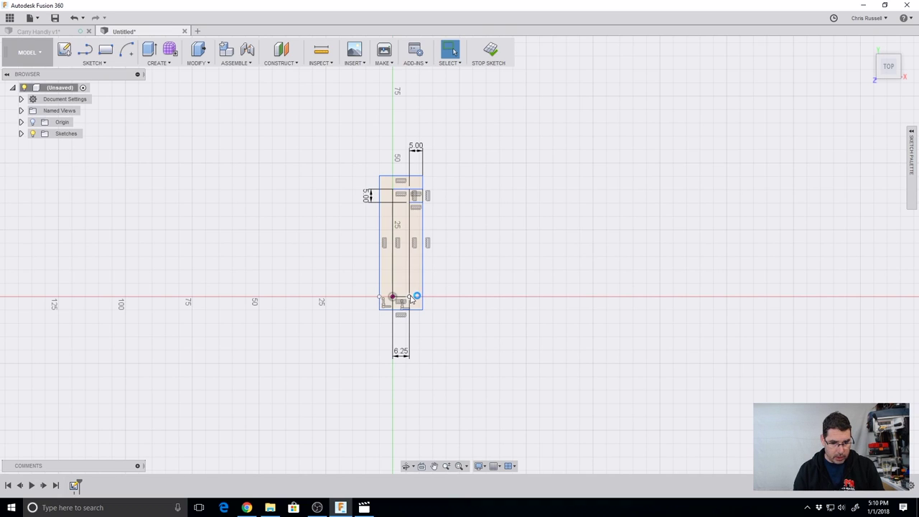
- Draw an angled line from the lower-right corner to taper the narrow right-hand profile
{"action": "key", "text": "l"}
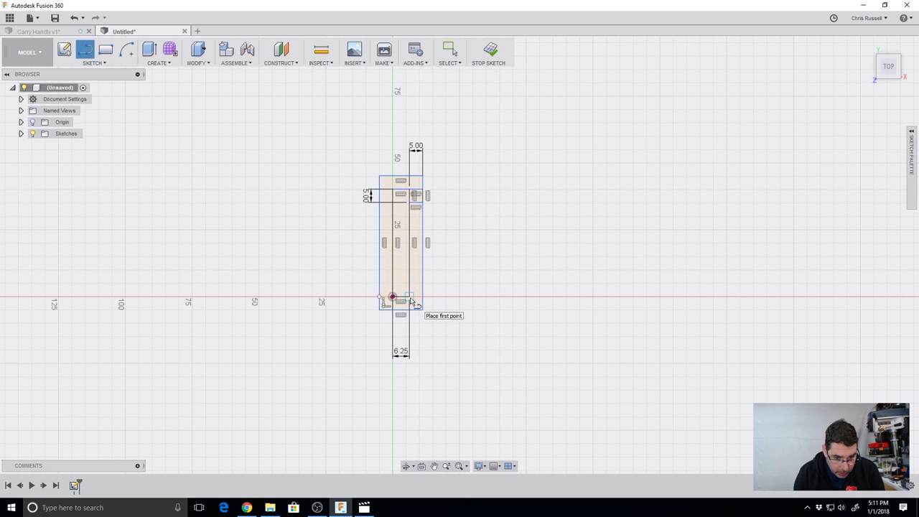
{"action": "left_click", "coordinate": [423, 303]}
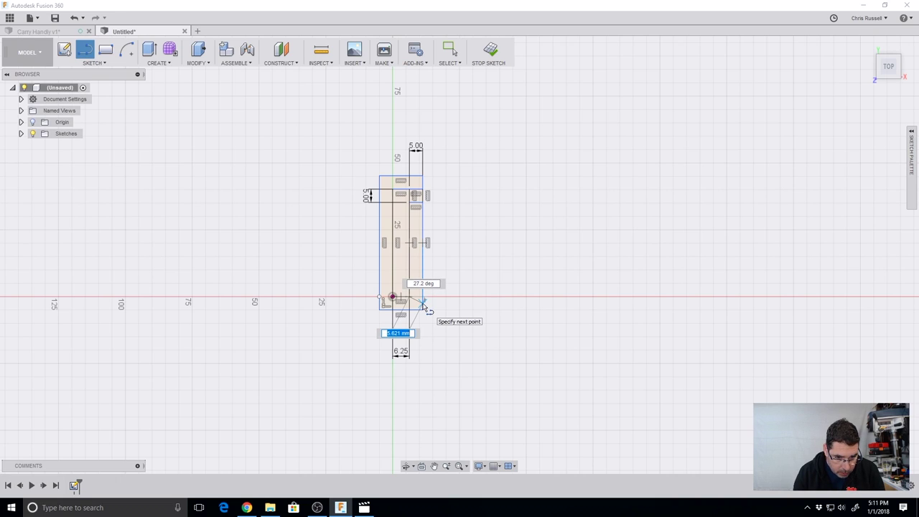
{"action": "left_click", "coordinate": [424, 304]}
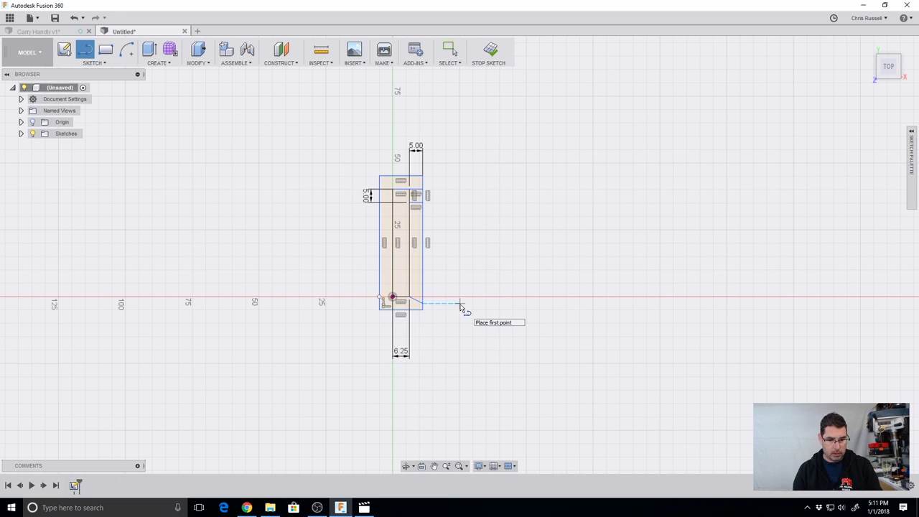
{"action": "key", "text": "Escape"}
{"action": "scroll", "coordinate": [460, 215], "scroll_direction": "down", "scroll_amount": 3}
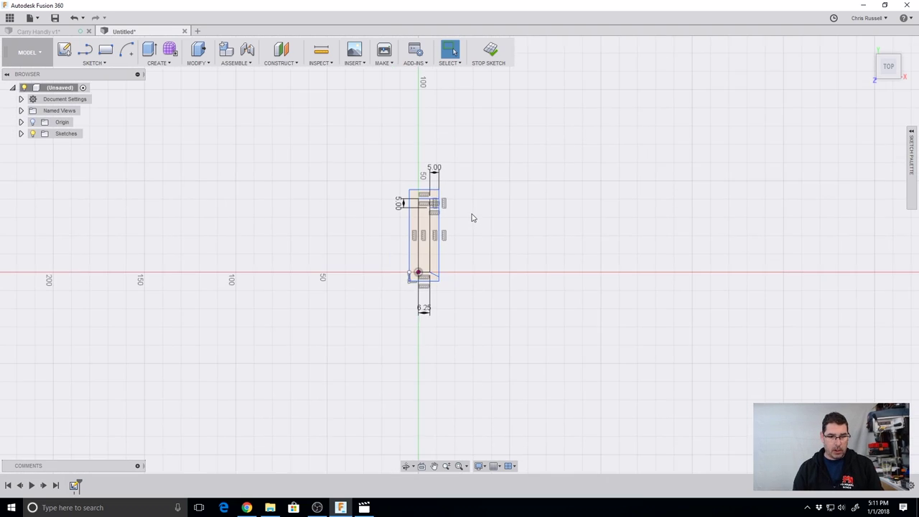
{"action": "scroll", "coordinate": [463, 226], "scroll_direction": "up", "scroll_amount": 1}
{"action": "scroll", "coordinate": [464, 231], "scroll_direction": "up", "scroll_amount": 1}
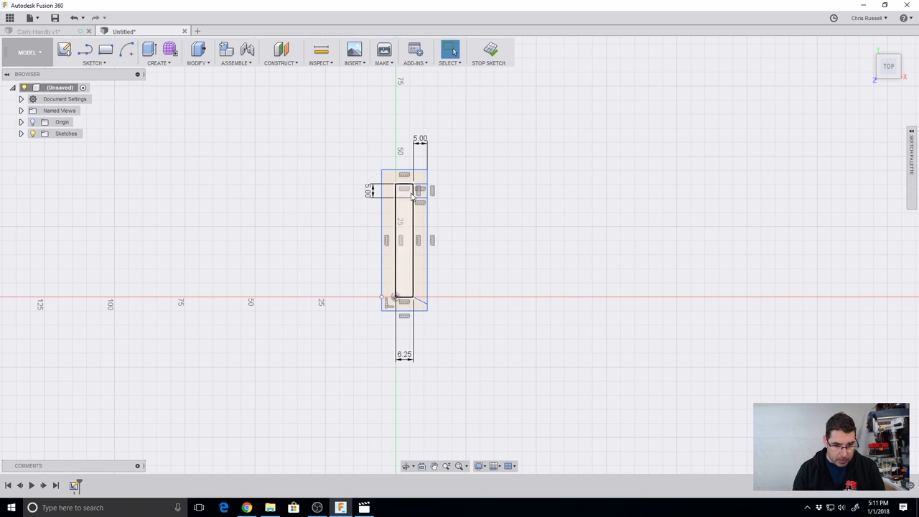
{"action": "left_click", "coordinate": [423, 219]}
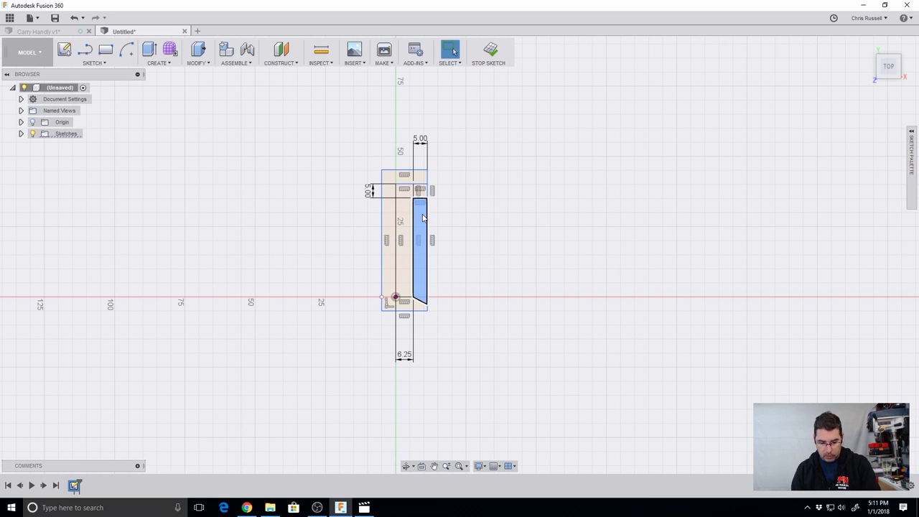
- Delete the inner vertical line and the right vertical edge
{"action": "left_click", "coordinate": [423, 219]}
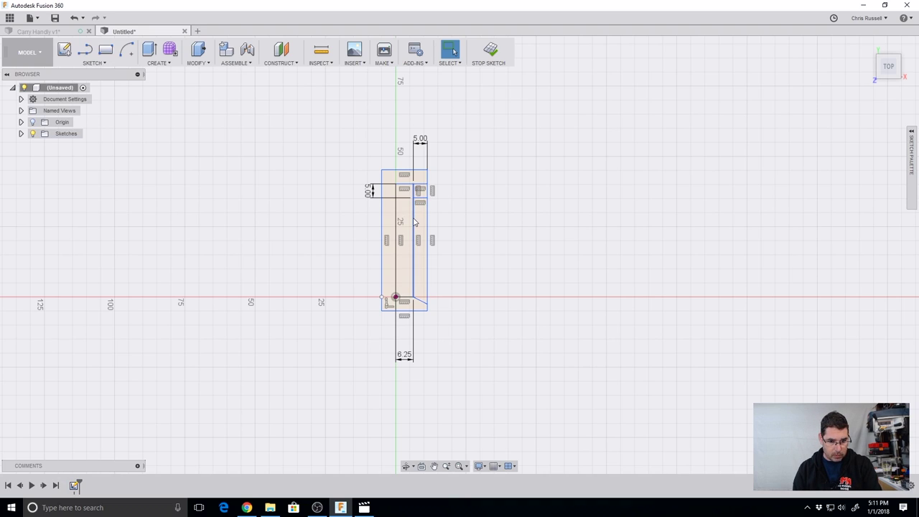
{"action": "left_click", "coordinate": [414, 223]}
{"action": "key", "text": "Delete"}
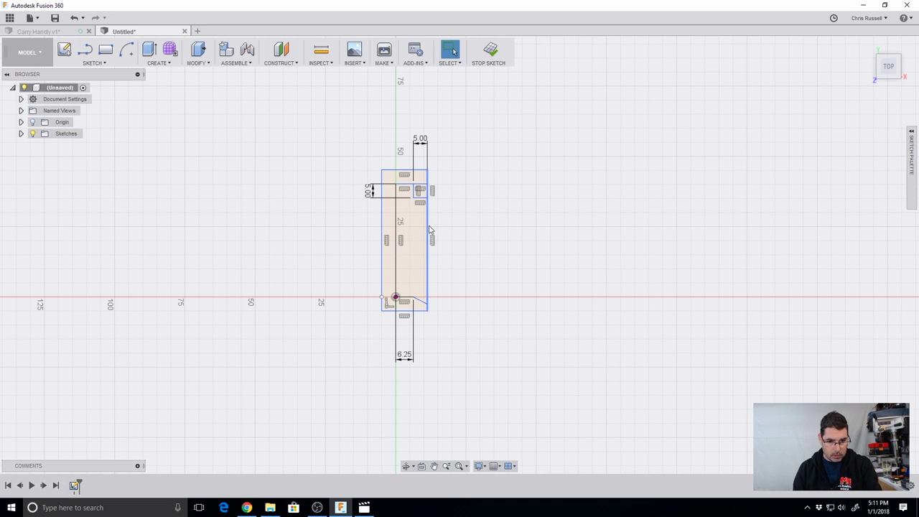
{"action": "left_click", "coordinate": [428, 229]}
{"action": "key", "text": "Delete"}
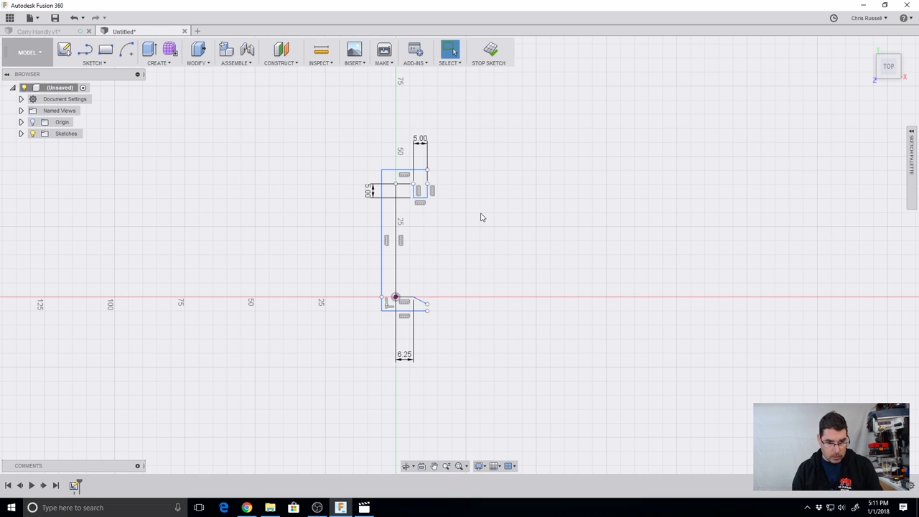
- Redraw lines from the upper-right corner to the 5.00 step and diagonally to the lower right
{"action": "key", "text": "l"}
{"action": "left_click", "coordinate": [427, 172]}
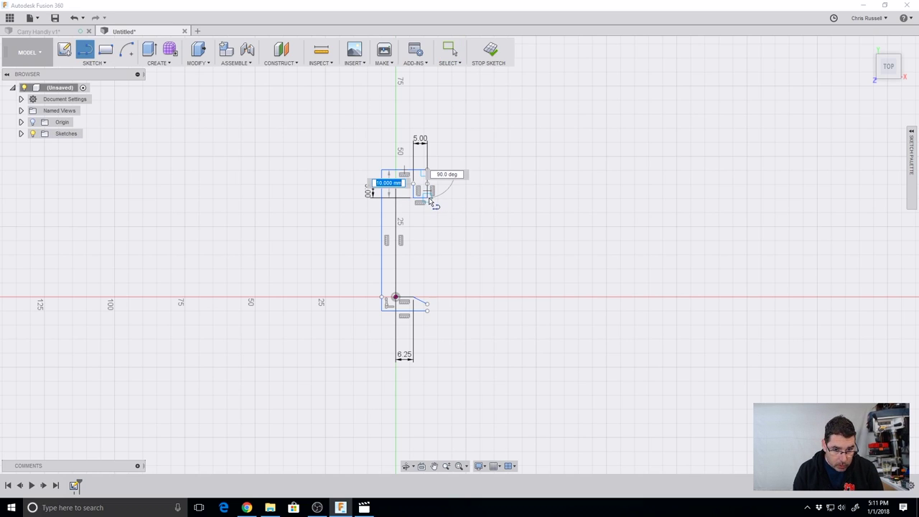
{"action": "left_click", "coordinate": [411, 188]}
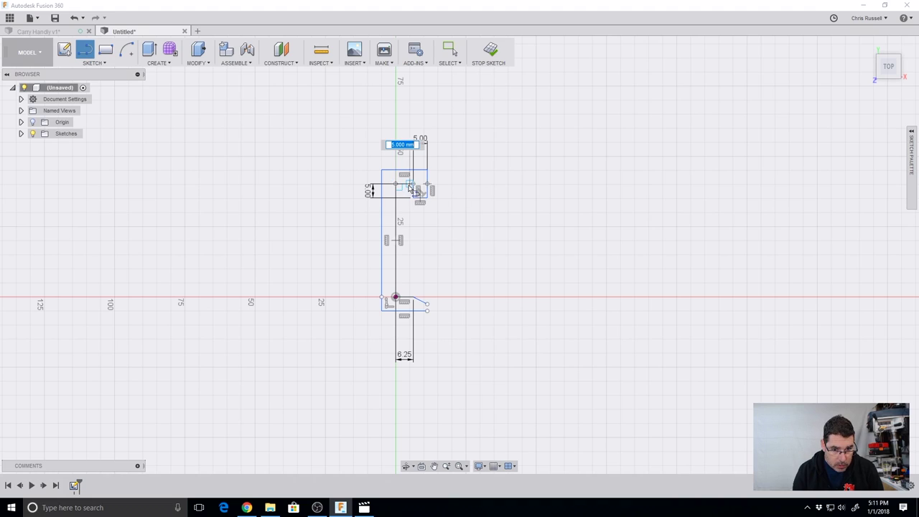
{"action": "double_click", "coordinate": [420, 193]}
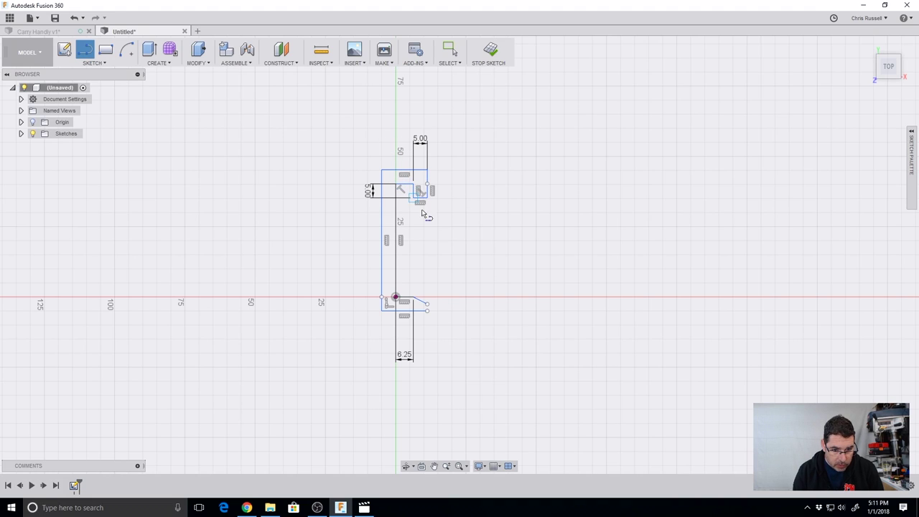
{"action": "left_click", "coordinate": [428, 308]}
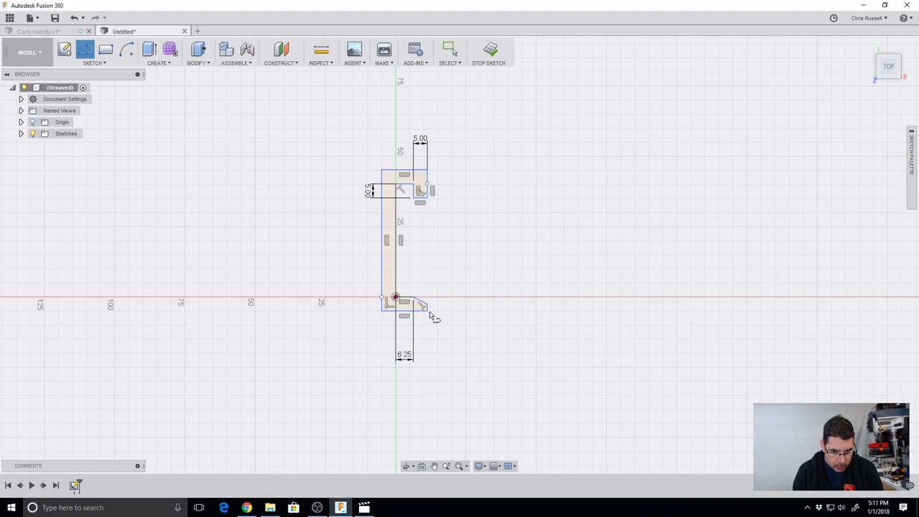
{"action": "scroll", "coordinate": [515, 222], "scroll_direction": "down", "scroll_amount": 5}
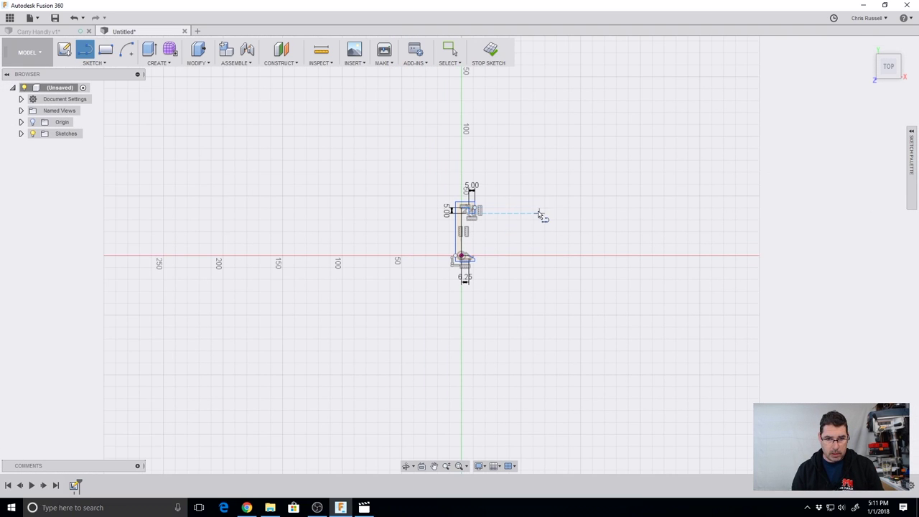
{"action": "scroll", "coordinate": [535, 216], "scroll_direction": "up", "scroll_amount": 2}
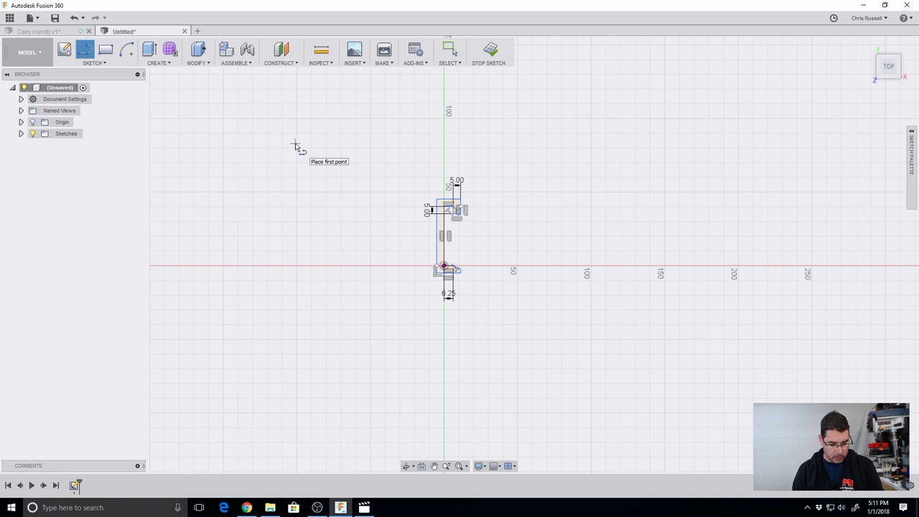
- Draw a 16.25 mm wide, 90 mm tall rectangle upward from the sketch's top corner
{"action": "key", "text": "r"}
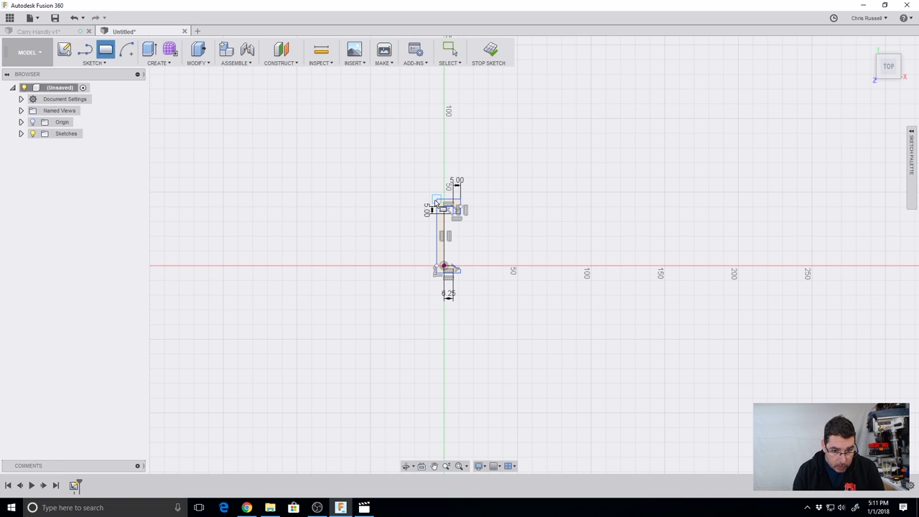
{"action": "left_click", "coordinate": [438, 201]}
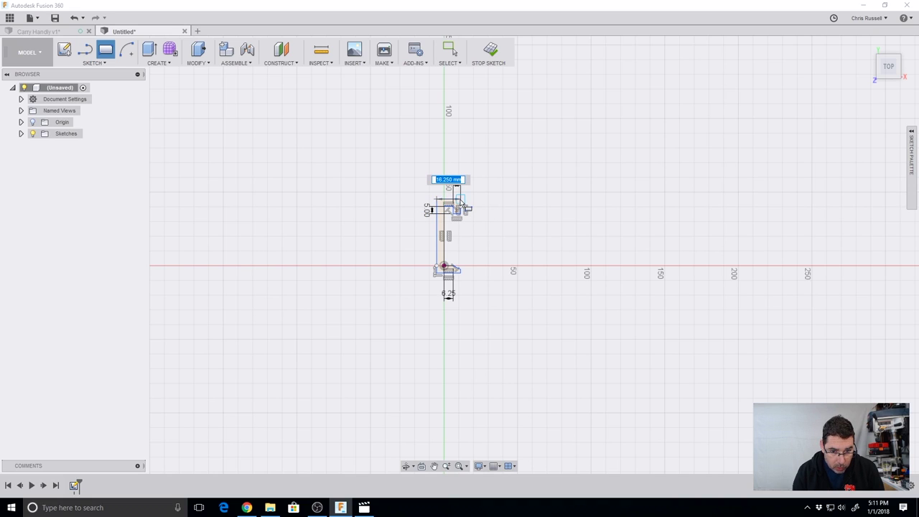
{"action": "key", "text": "Tab"}
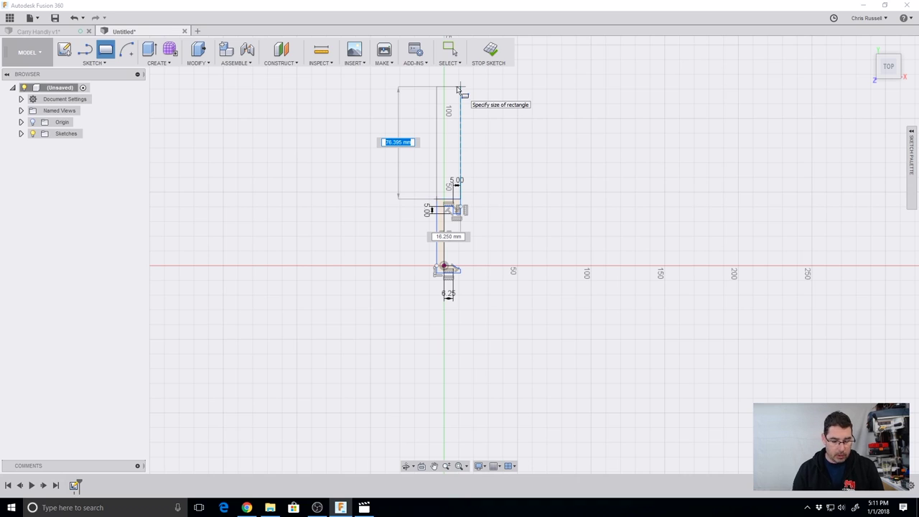
{"action": "type", "text": "90"}
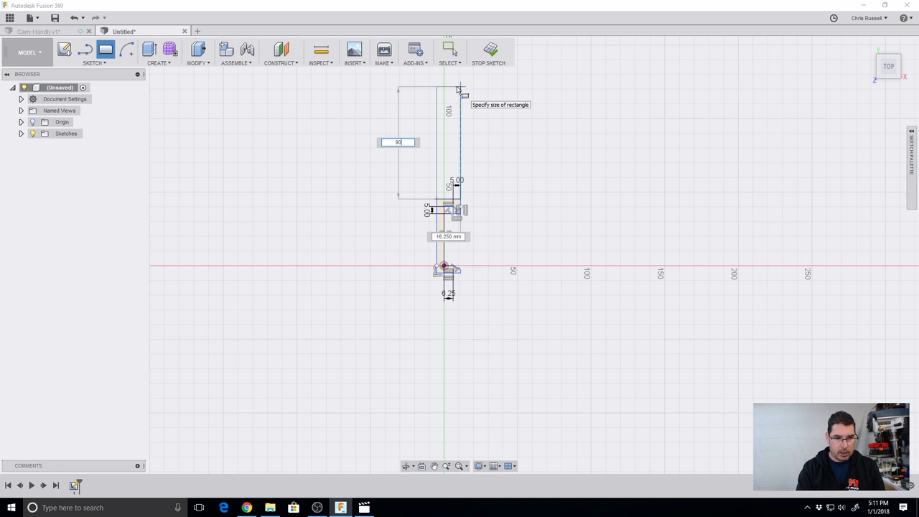
{"action": "key", "text": "Return"}
{"action": "key", "text": "Escape"}
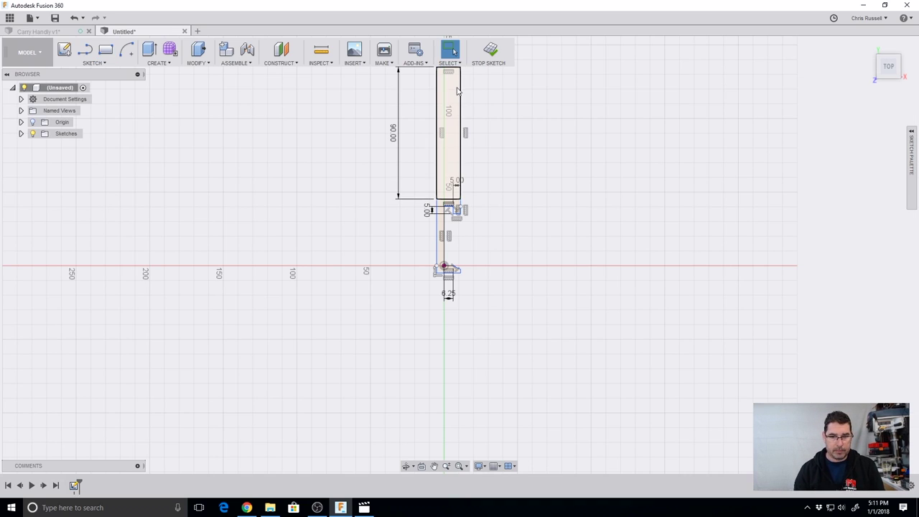
{"action": "scroll", "coordinate": [536, 213], "scroll_direction": "down", "scroll_amount": 2}
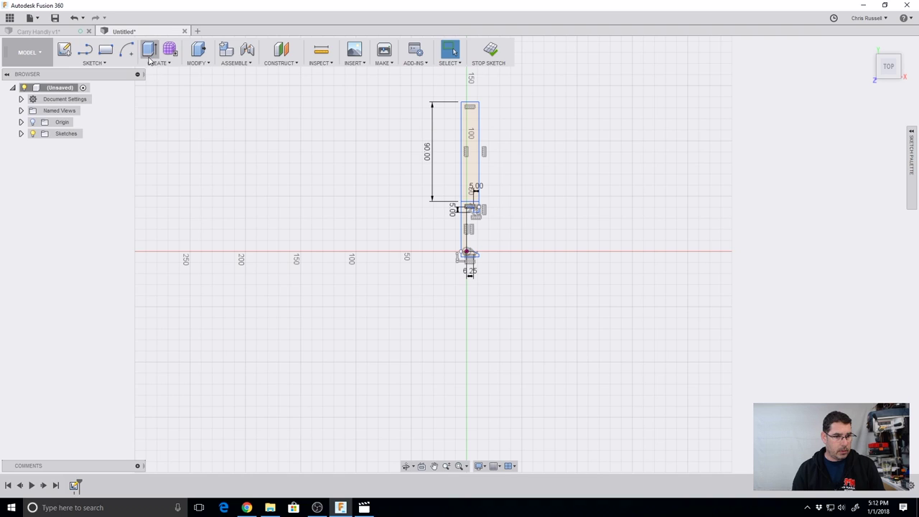
- Draw a 15 mm center-diameter circle at the slot's top, then undo it
{"action": "left_click", "coordinate": [104, 64]}
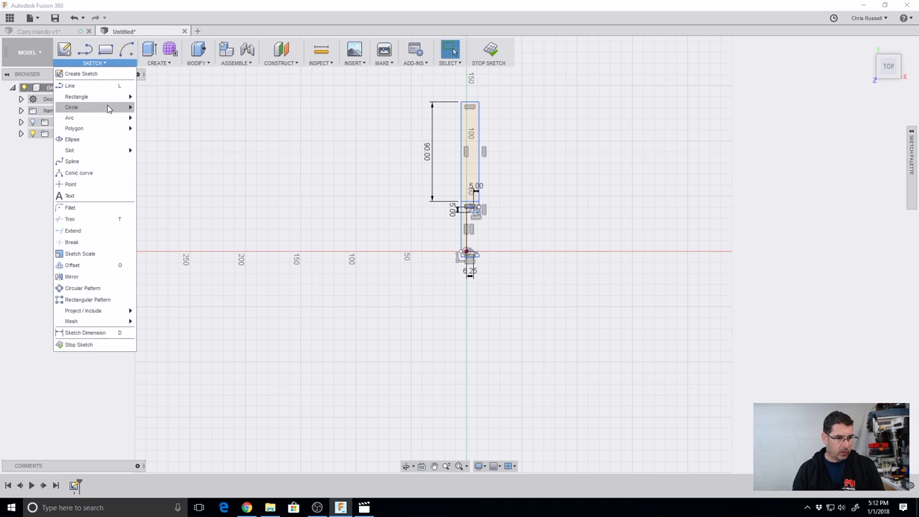
{"action": "mouse_move", "coordinate": [112, 108]}
{"action": "left_click", "coordinate": [162, 109]}
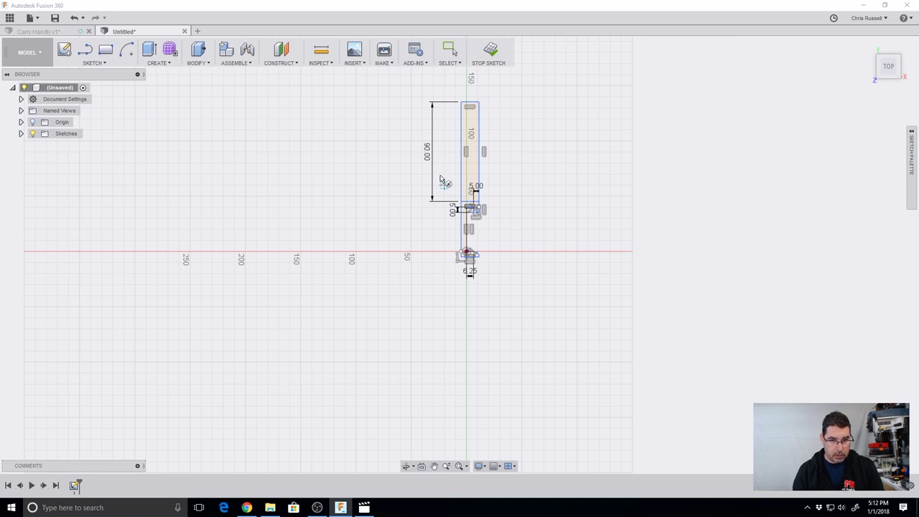
{"action": "left_click", "coordinate": [471, 106]}
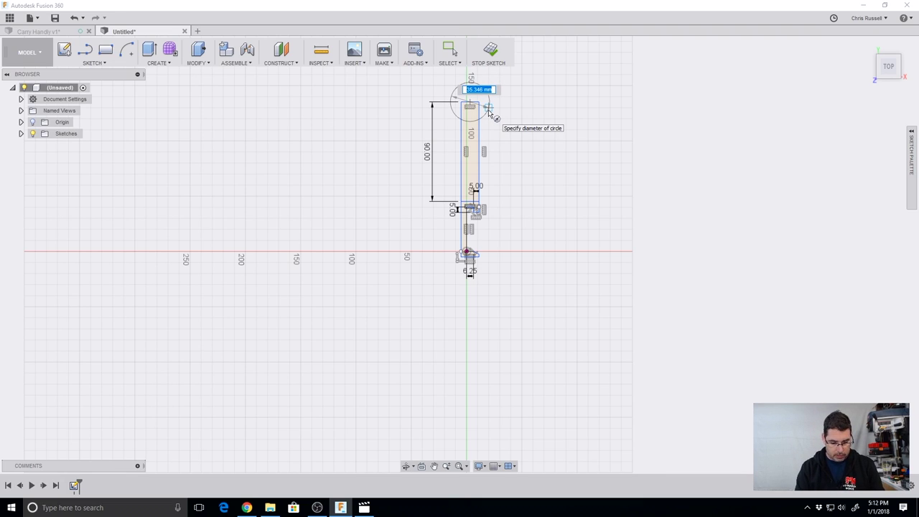
{"action": "type", "text": "15"}
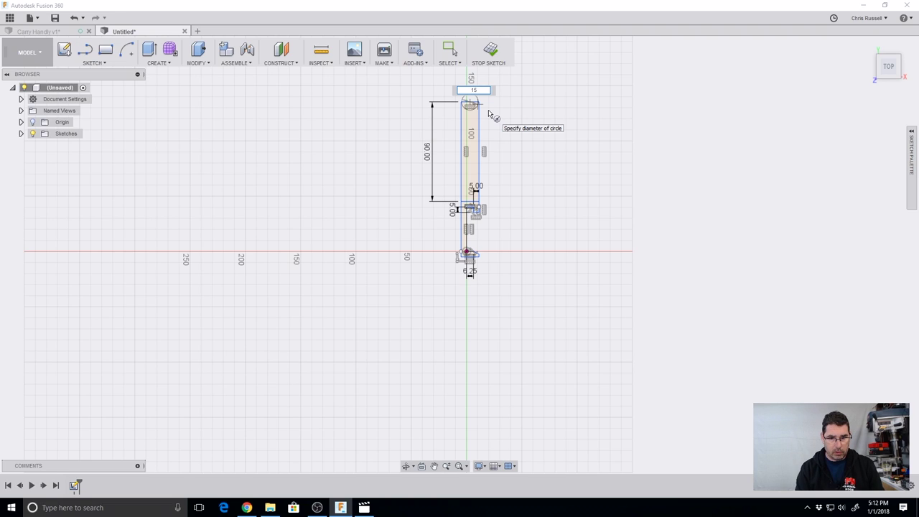
{"action": "key", "text": "Tab"}
{"action": "key", "text": "Return"}
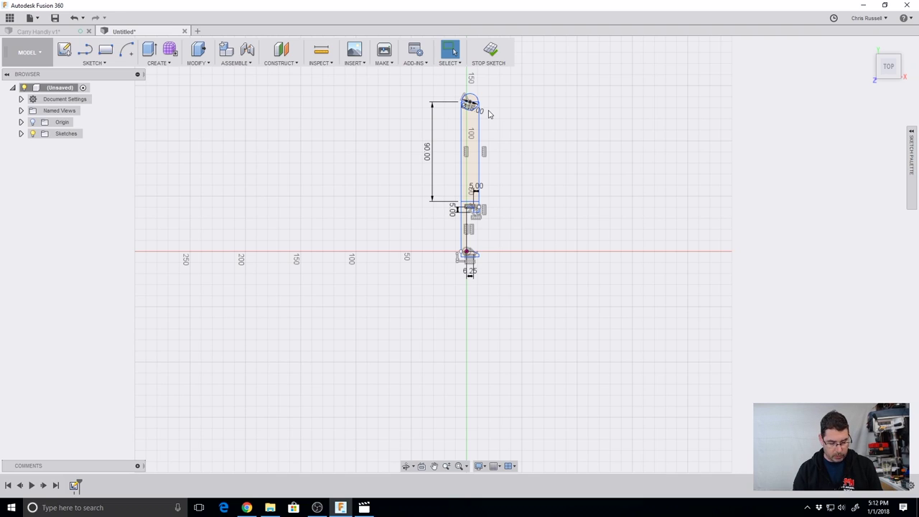
{"action": "key", "text": "ctrl+z"}
- Draw a 30 mm diameter circle centred above the tall rectangle
{"action": "key", "text": "c"}
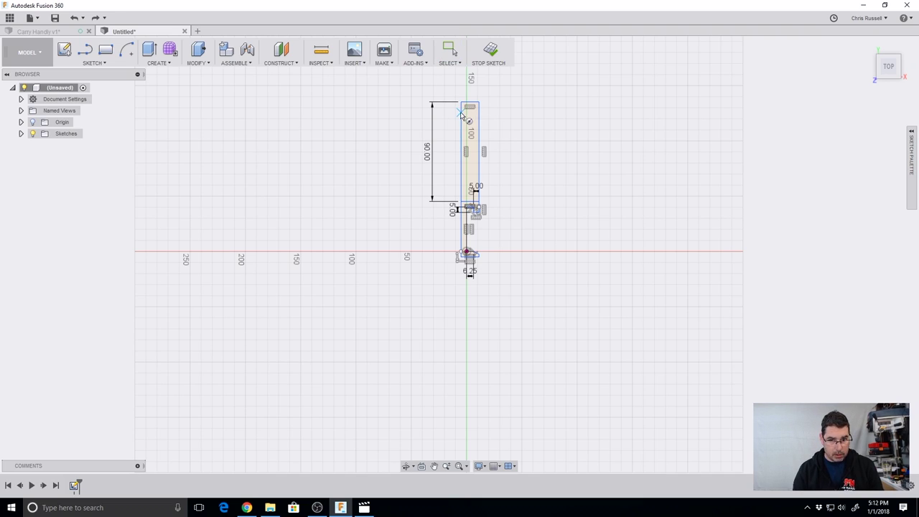
{"action": "left_click", "coordinate": [471, 101]}
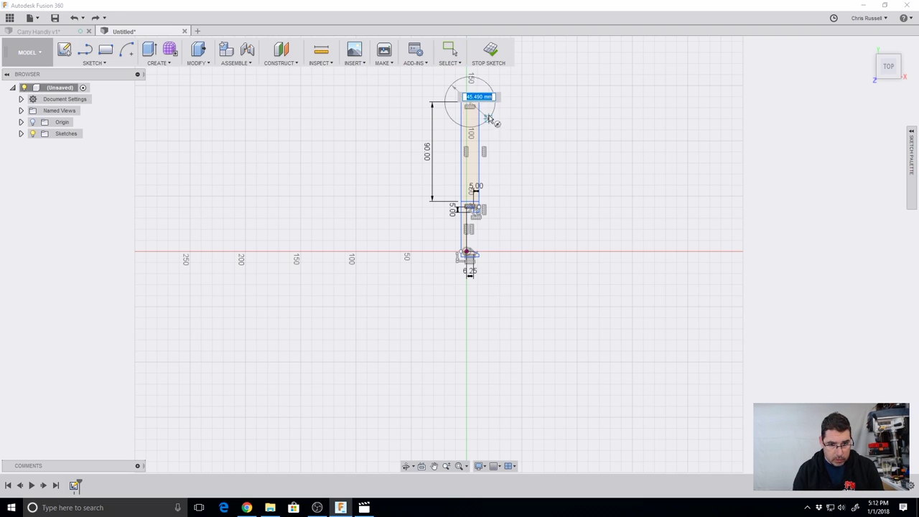
{"action": "type", "text": "30"}
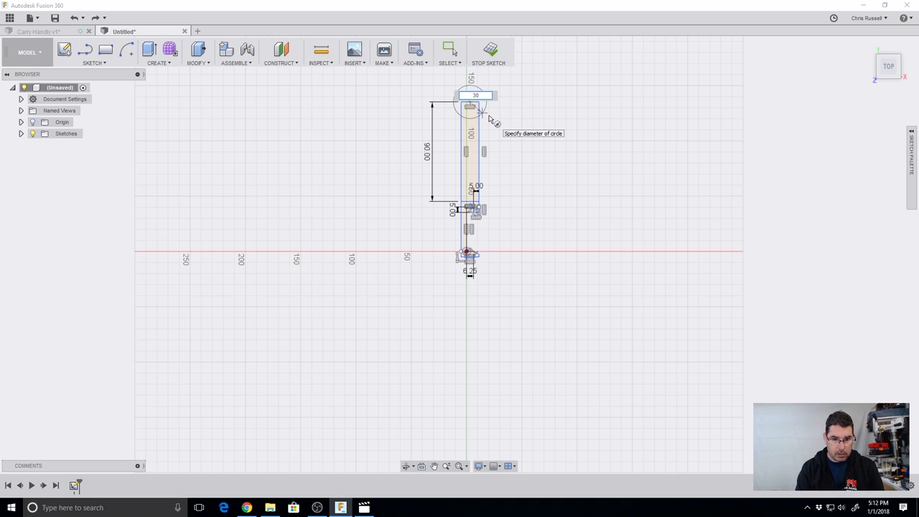
{"action": "key", "text": "Tab"}
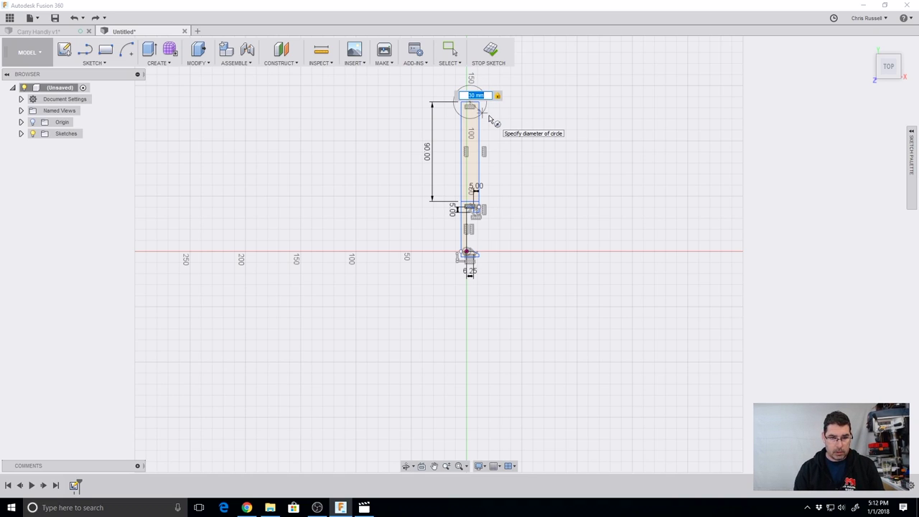
{"action": "key", "text": "Return"}
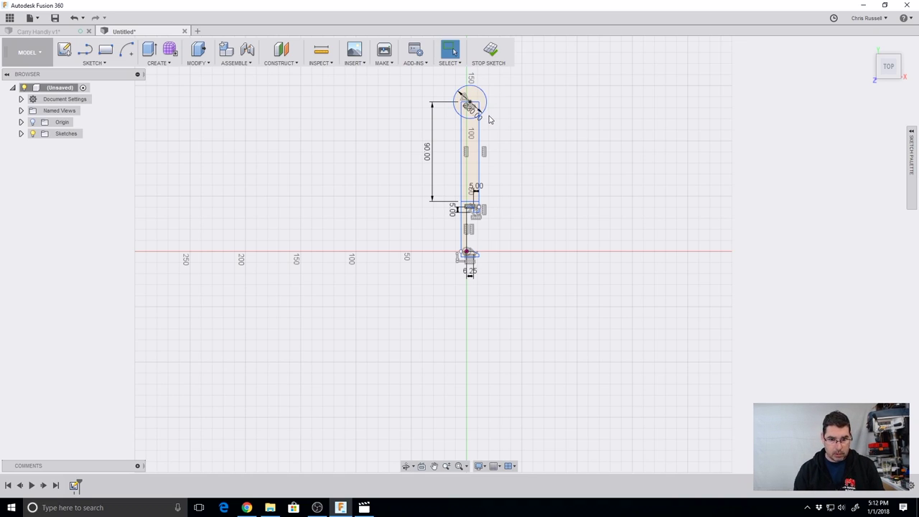
- Draw a 21 mm radius center-point arc over the 30 mm circle, sharing its centre
{"action": "left_click", "coordinate": [130, 52]}
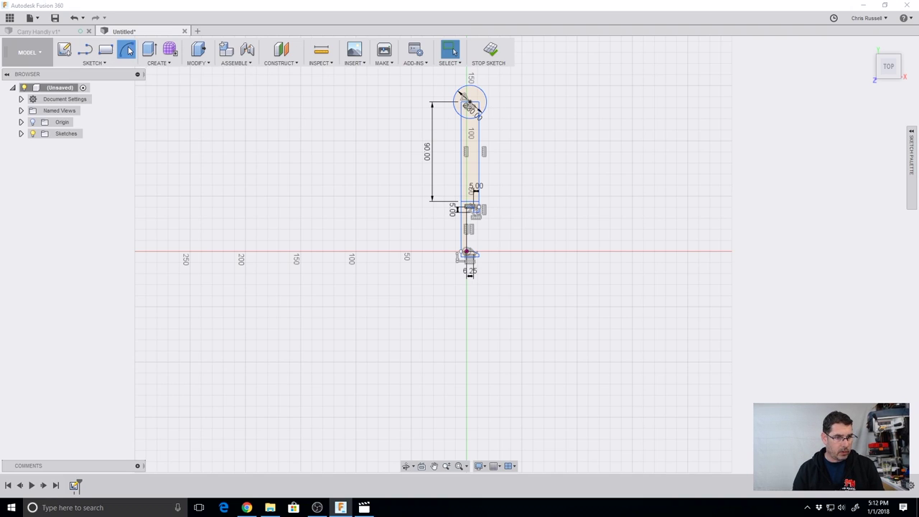
{"action": "left_click", "coordinate": [470, 103]}
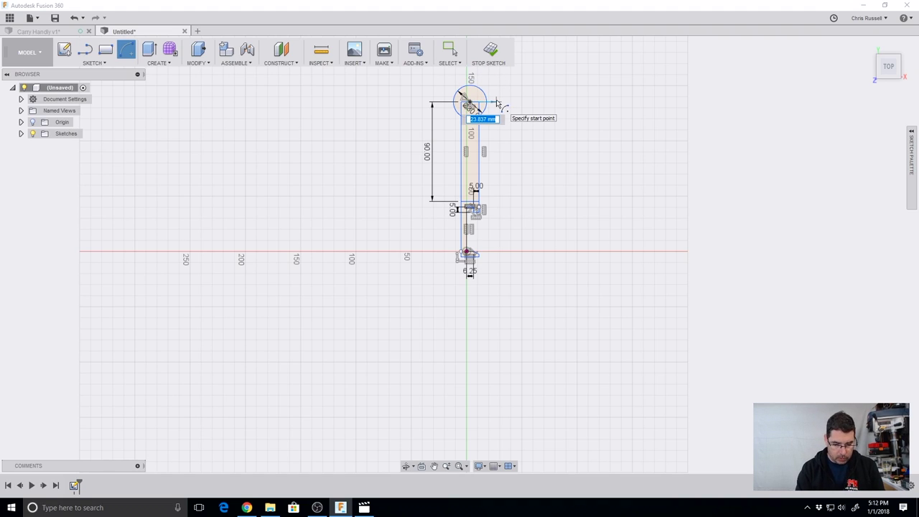
{"action": "type", "text": "20"}
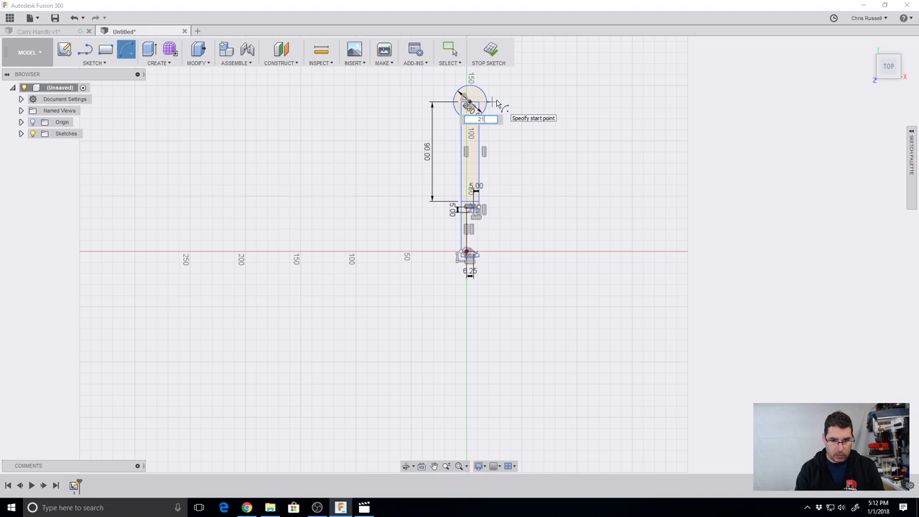
{"action": "key", "text": "Tab"}
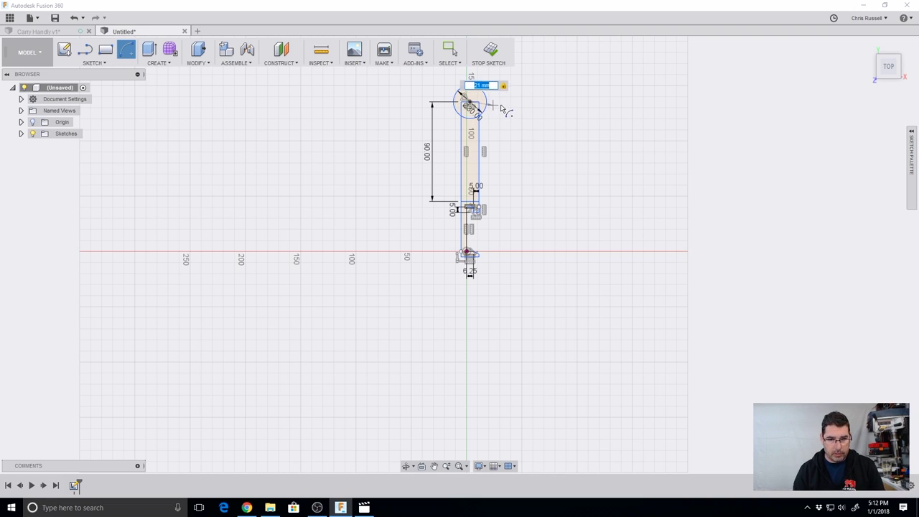
{"action": "left_click", "coordinate": [501, 105]}
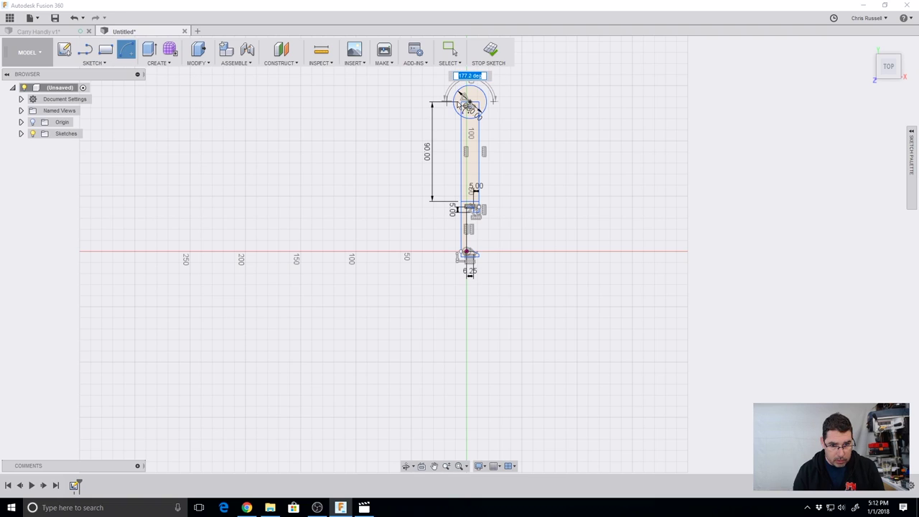
{"action": "left_click", "coordinate": [446, 104]}
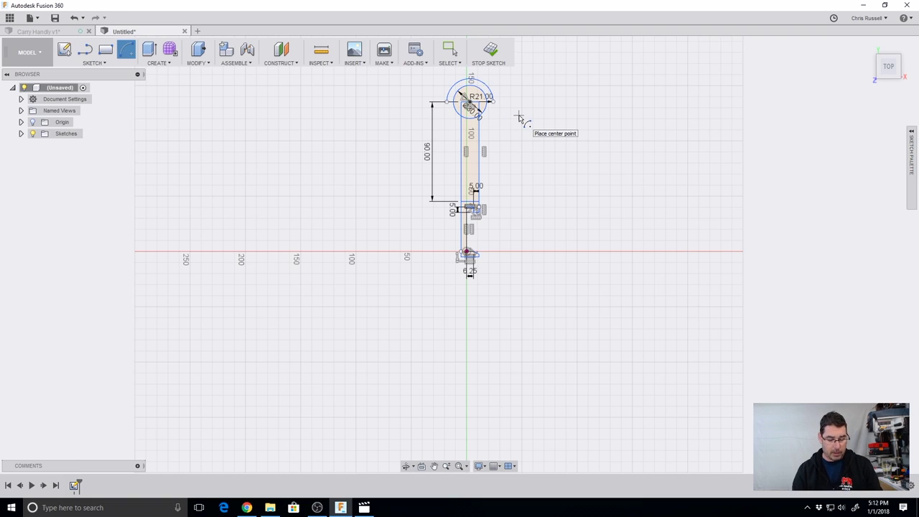
- Draw tapered lines from both arc ends down to the handle base corners
{"action": "key", "text": "l"}
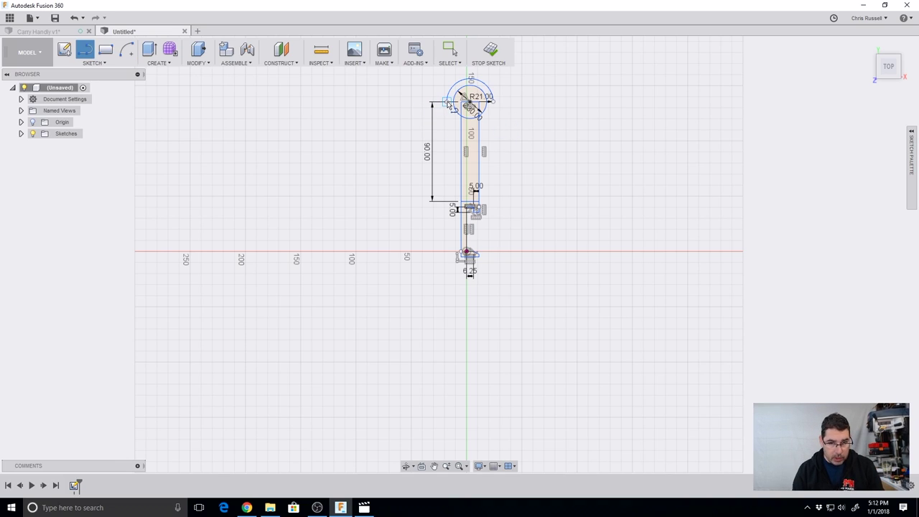
{"action": "left_click", "coordinate": [448, 104]}
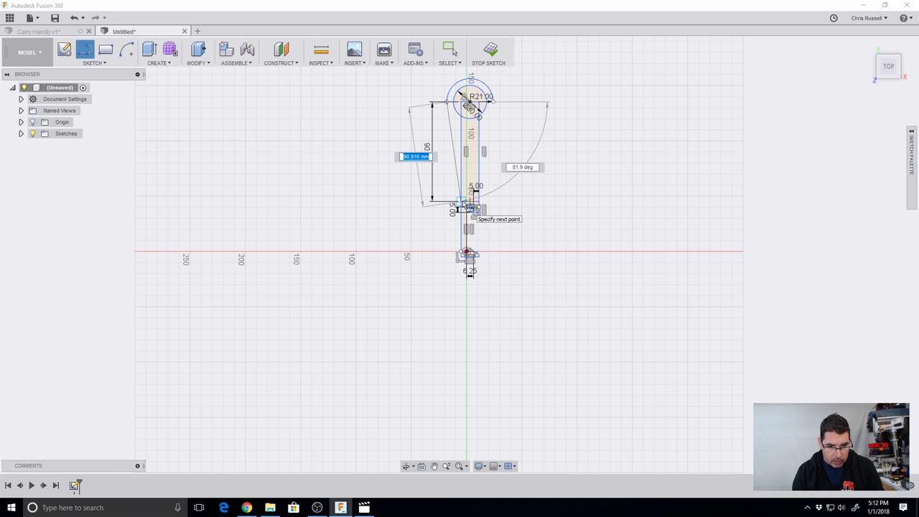
{"action": "left_click", "coordinate": [464, 195]}
{"action": "left_click", "coordinate": [467, 198]}
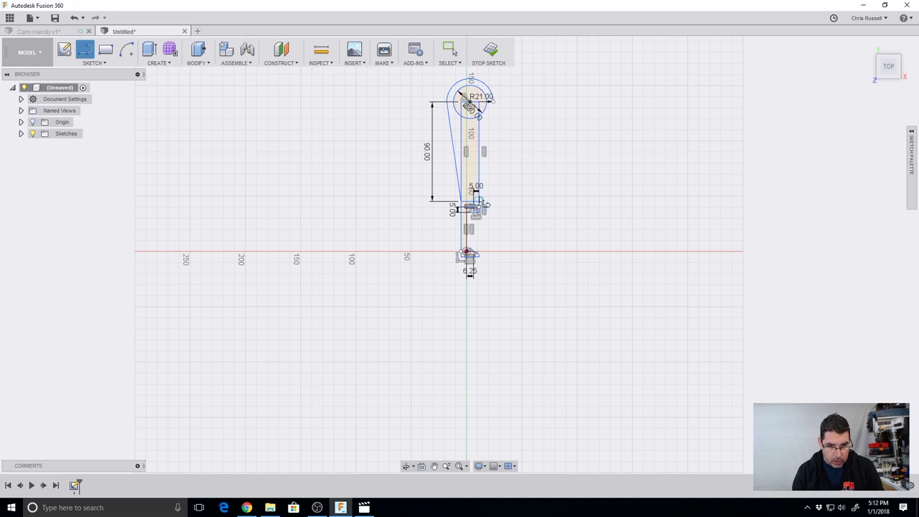
{"action": "left_click", "coordinate": [495, 105]}
{"action": "key", "text": "Escape"}
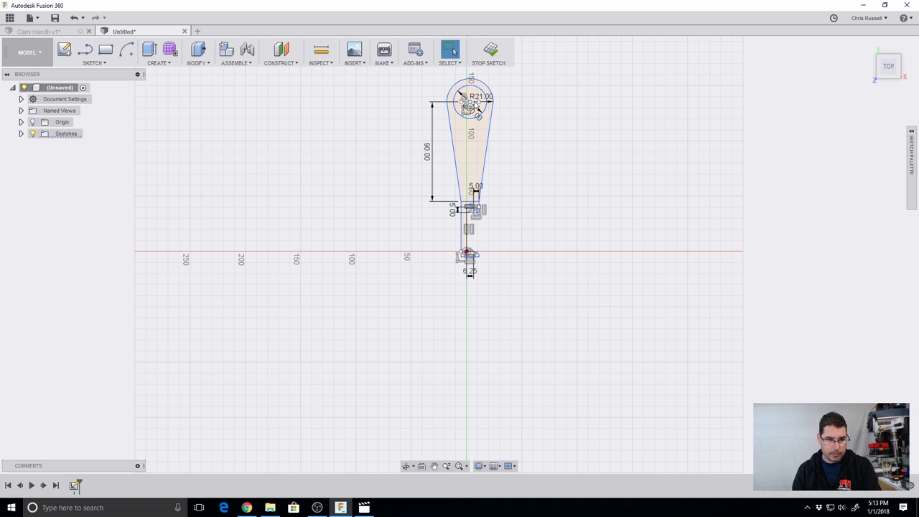
- Pan and zoom to recentre the finished handle profile in view
{"action": "key", "text": "Escape"}
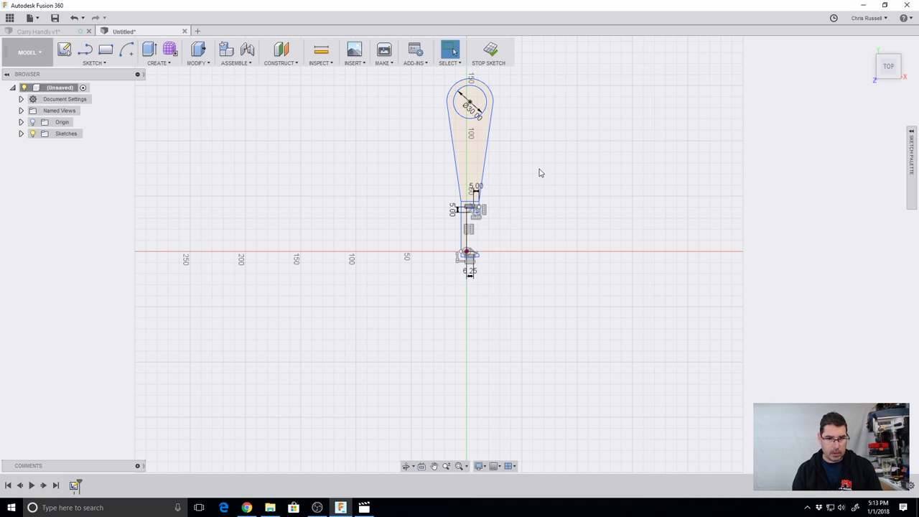
{"action": "scroll", "coordinate": [507, 203], "scroll_direction": "down", "scroll_amount": 1}
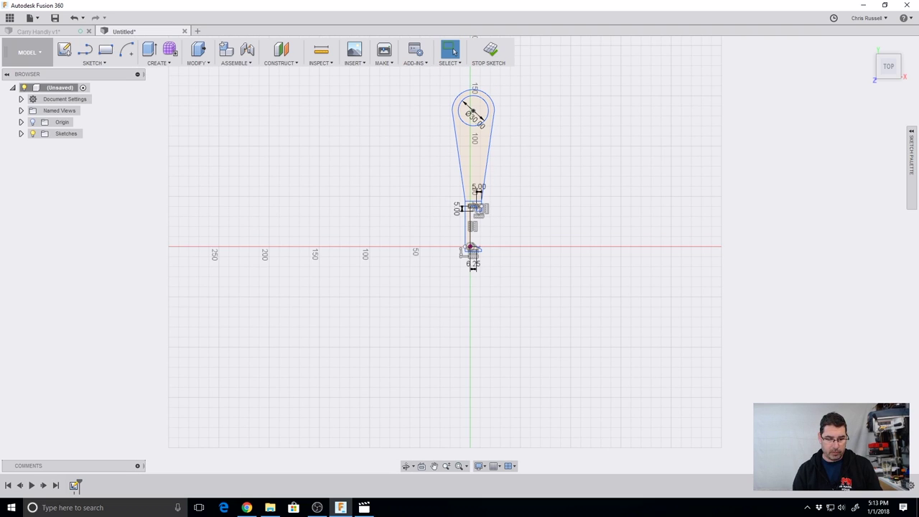
{"action": "left_click", "coordinate": [434, 466]}
{"action": "left_click_drag", "start_coordinate": [532, 215], "coordinate": [515, 285]}
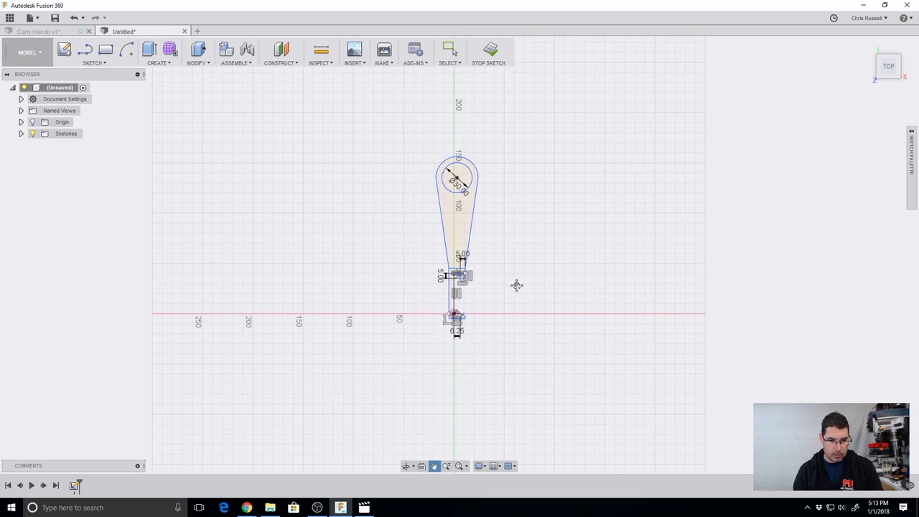
{"action": "scroll", "coordinate": [515, 280], "scroll_direction": "down", "scroll_amount": 2}
{"action": "scroll", "coordinate": [513, 278], "scroll_direction": "up", "scroll_amount": 5}
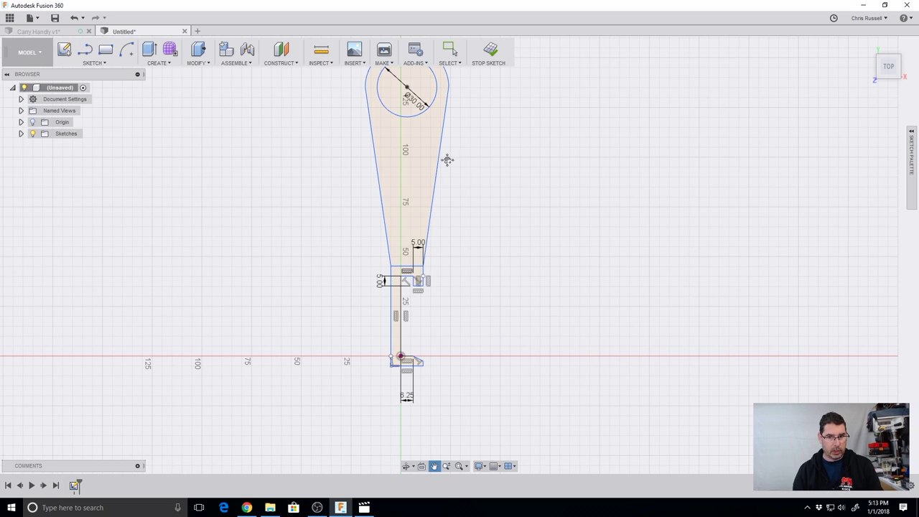
- Extrude the hook-shaped lower profile 20 mm as a new body, then roll the timeline back before it
{"action": "left_click", "coordinate": [491, 48]}
{"action": "key", "text": "e"}
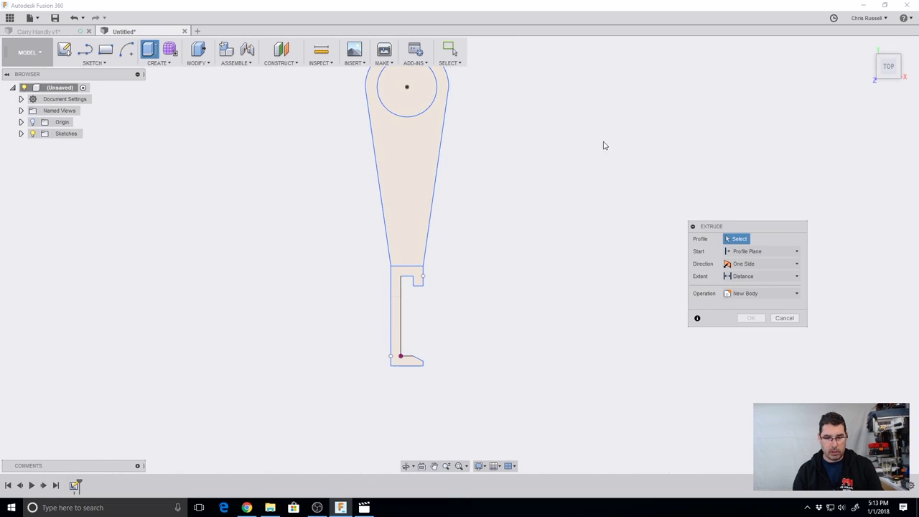
{"action": "left_click", "coordinate": [887, 63]}
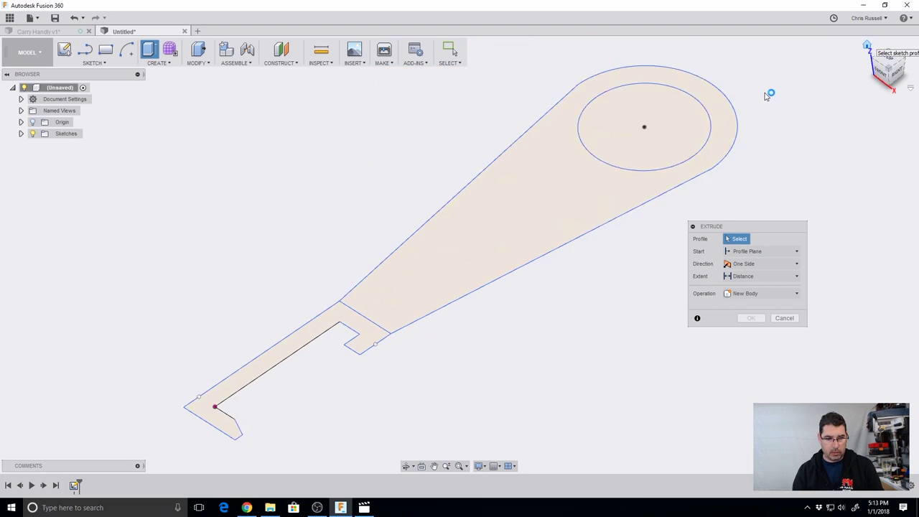
{"action": "left_click", "coordinate": [340, 310]}
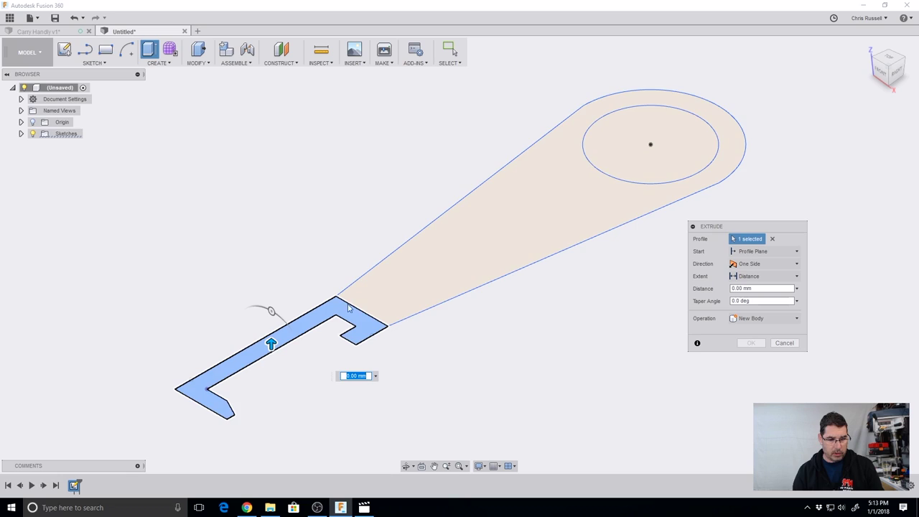
{"action": "left_click", "coordinate": [733, 288]}
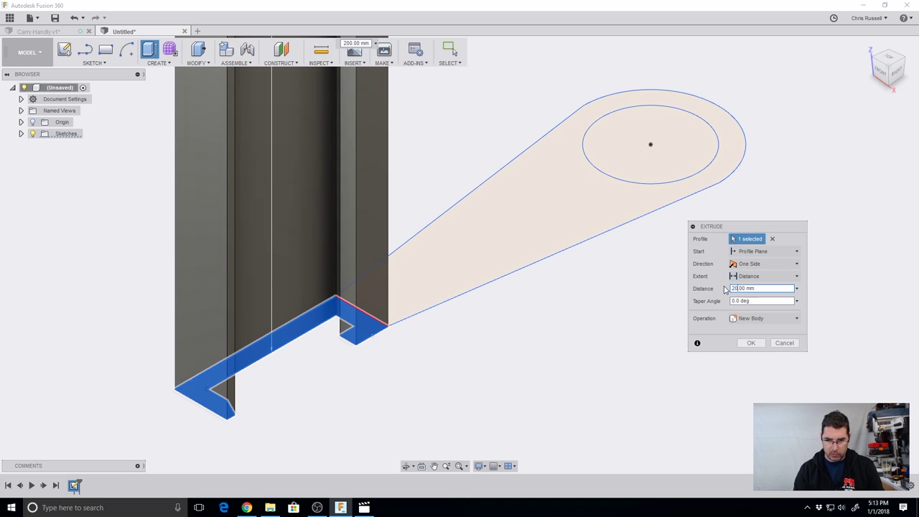
{"action": "left_click", "coordinate": [749, 345]}
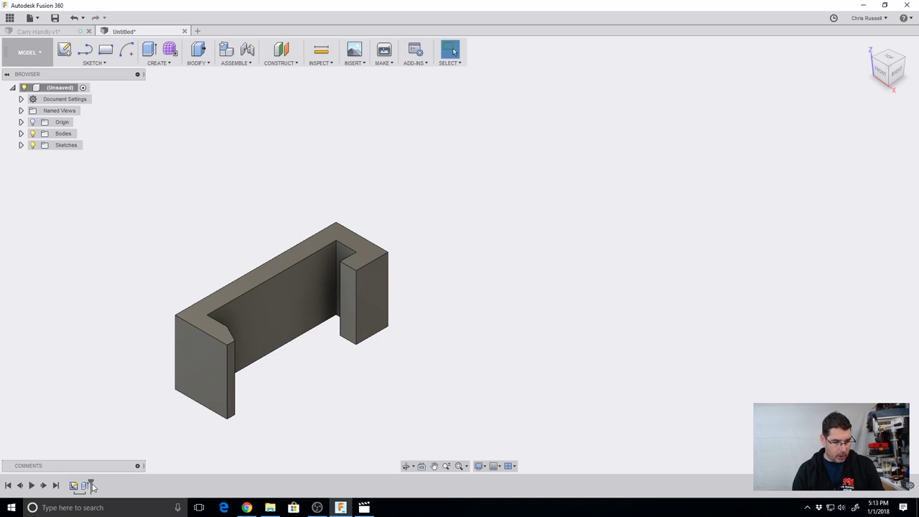
{"action": "left_click_drag", "start_coordinate": [84, 482], "coordinate": [77, 486]}
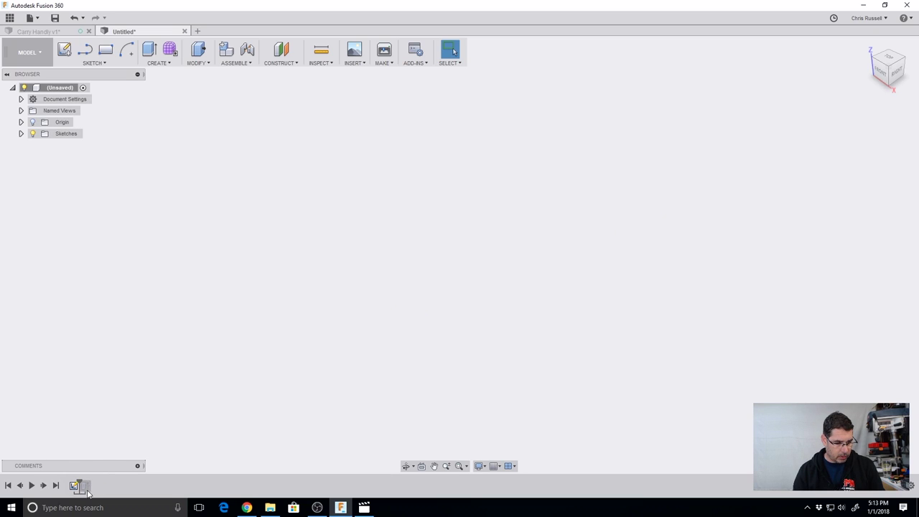
- Extrude the tapered arm profile 10 mm into a solid, leaving the 30 mm circle open
{"action": "double_click", "coordinate": [76, 485]}
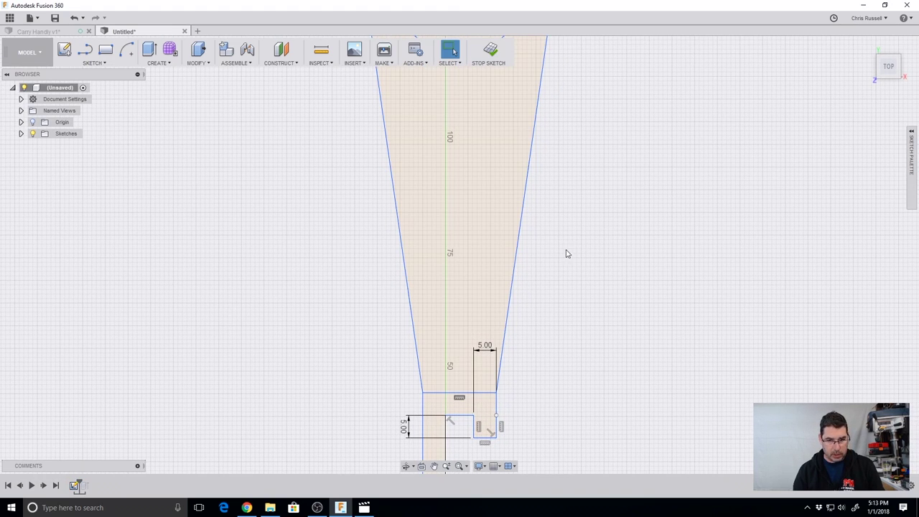
{"action": "left_click", "coordinate": [482, 206]}
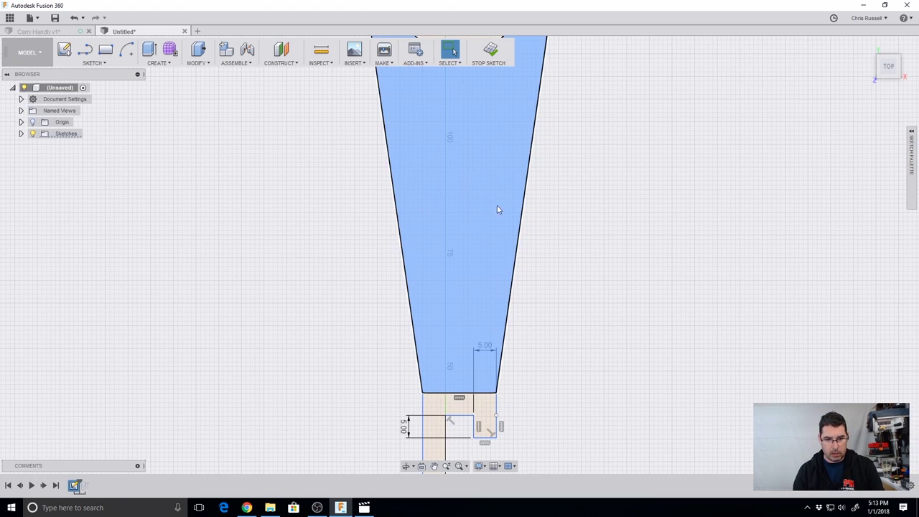
{"action": "key", "text": "e"}
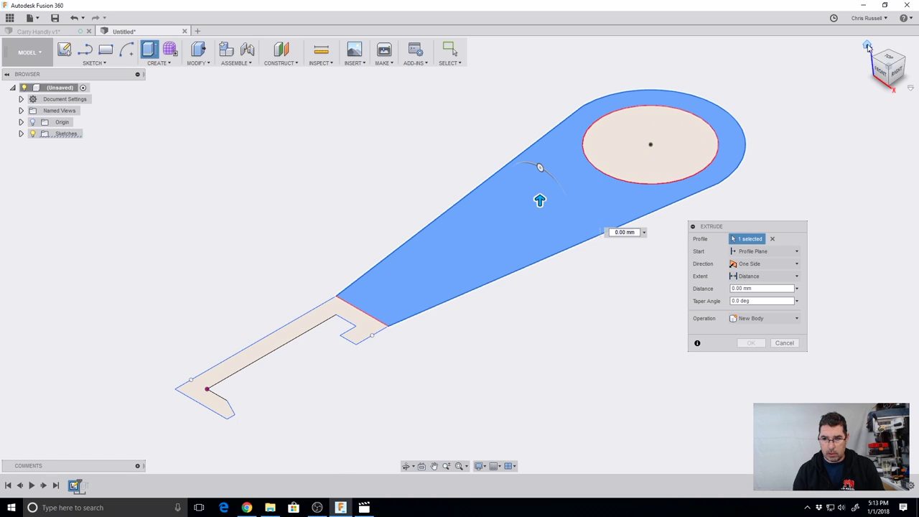
{"action": "left_click", "coordinate": [509, 239]}
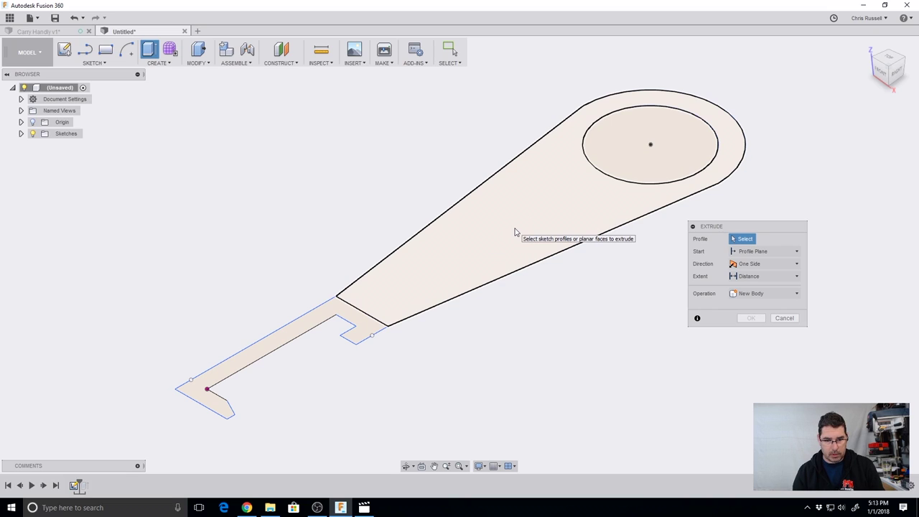
{"action": "left_click", "coordinate": [516, 233]}
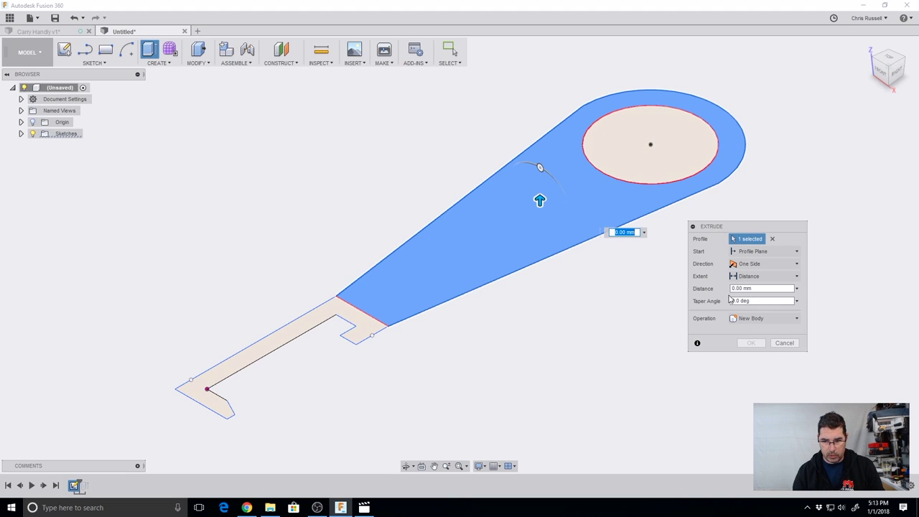
{"action": "left_click", "coordinate": [740, 288]}
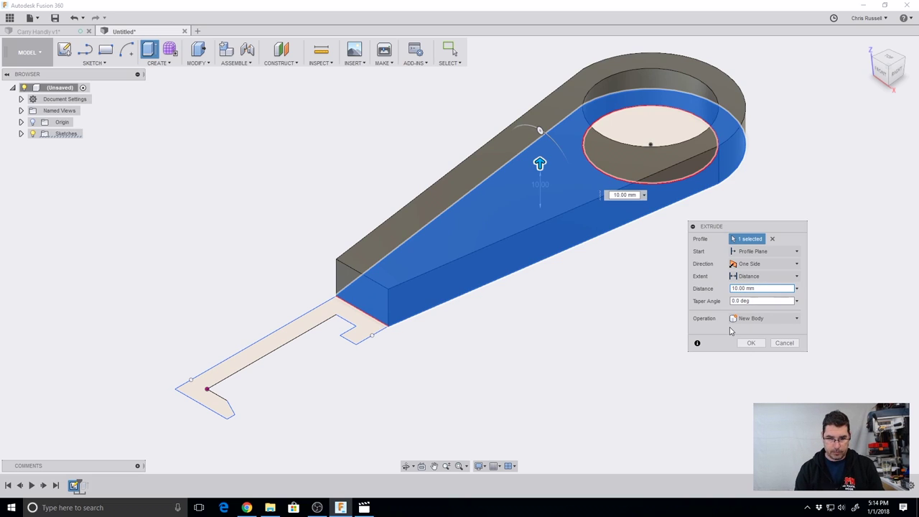
{"action": "left_click", "coordinate": [750, 343]}
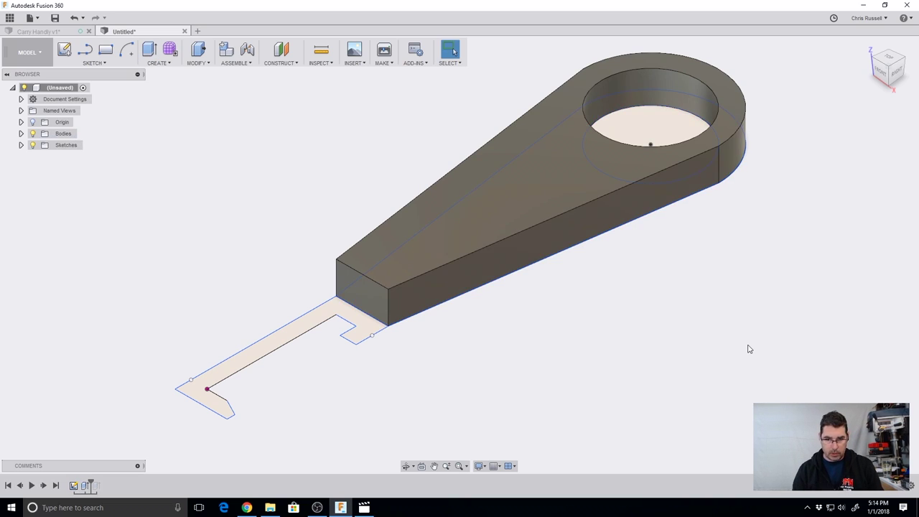
- Reopen Sketch1 and select the 30 mm circle profile for extrusion
{"action": "double_click", "coordinate": [74, 486]}
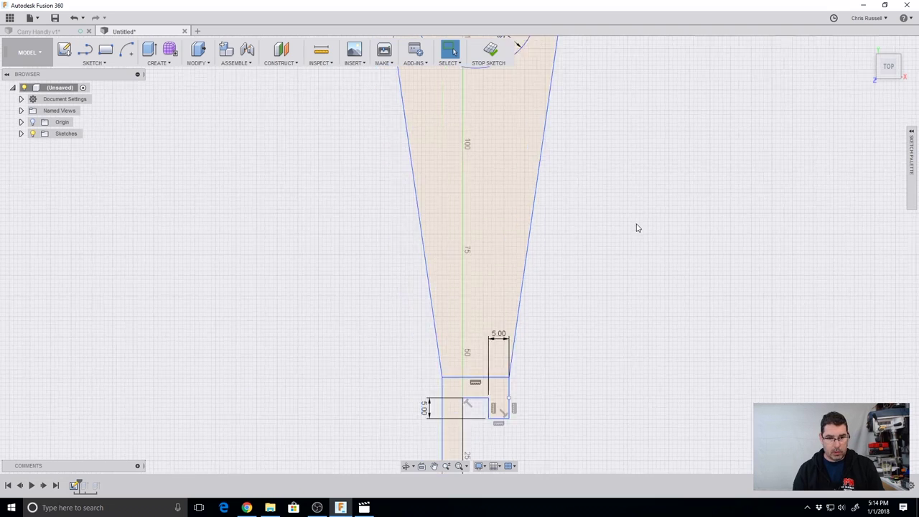
{"action": "key", "text": "e"}
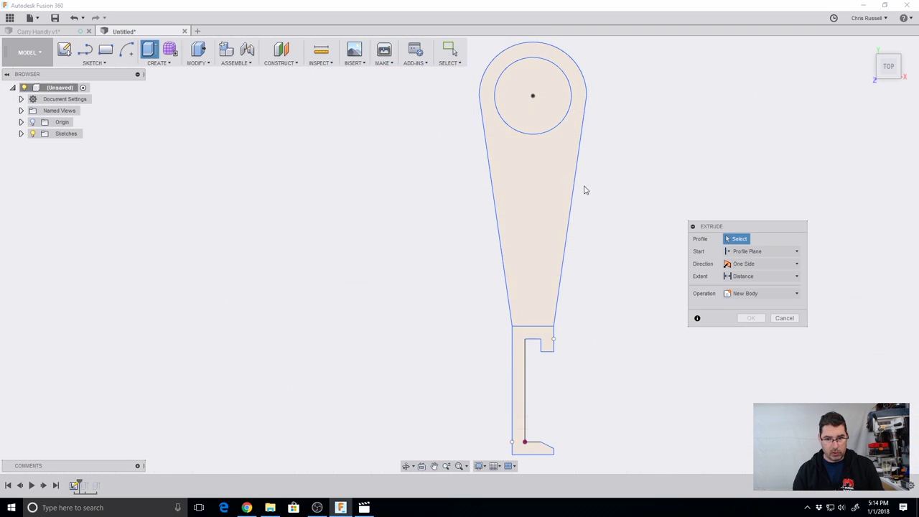
{"action": "left_click", "coordinate": [545, 120]}
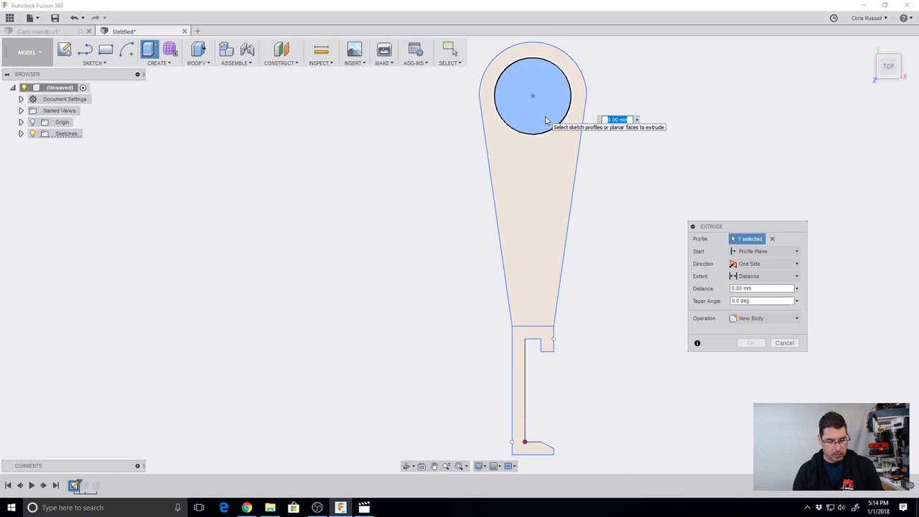
{"action": "key", "text": "Escape"}
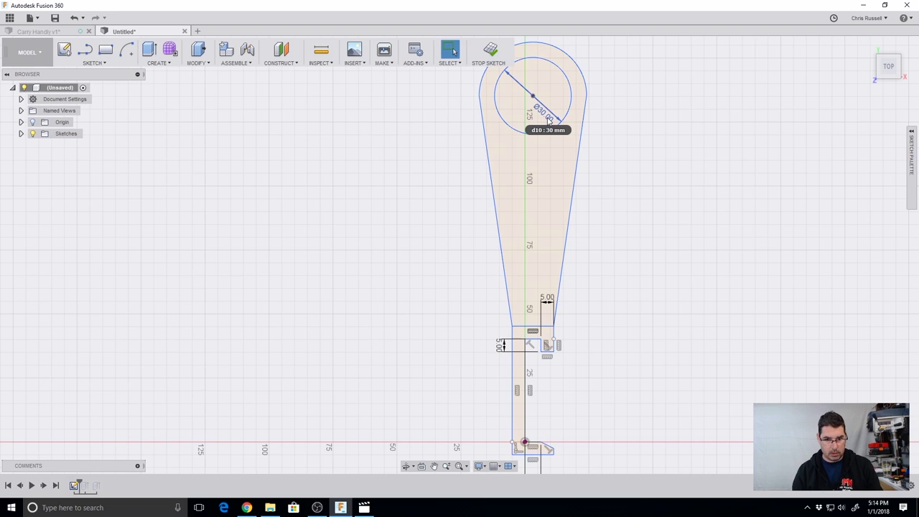
{"action": "left_click", "coordinate": [550, 93]}
{"action": "key", "text": "e"}
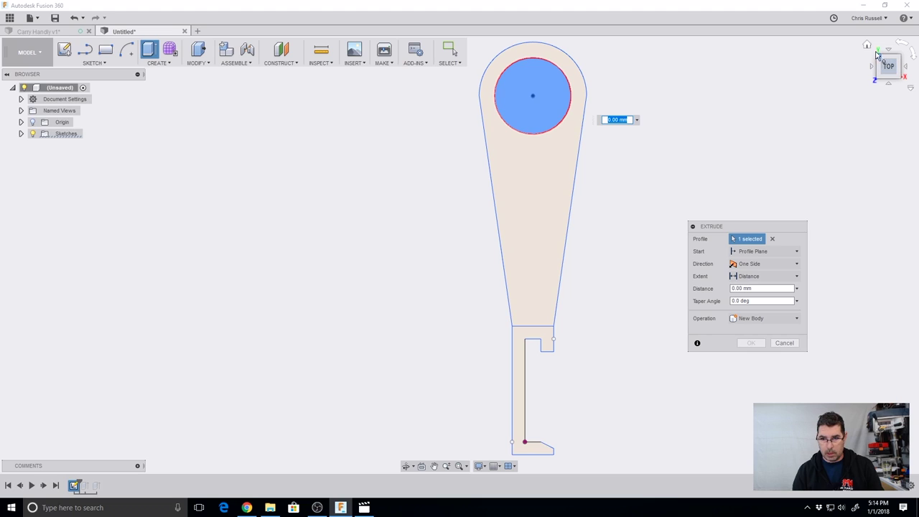
- Extrude the circle 4 mm into a disc and roll the timeline to the finished bracket
{"action": "left_click", "coordinate": [869, 46]}
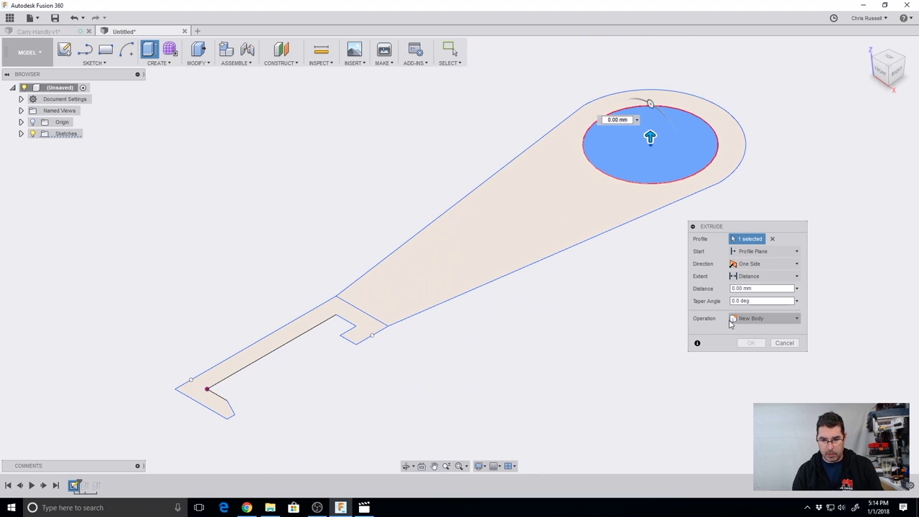
{"action": "left_click", "coordinate": [734, 288]}
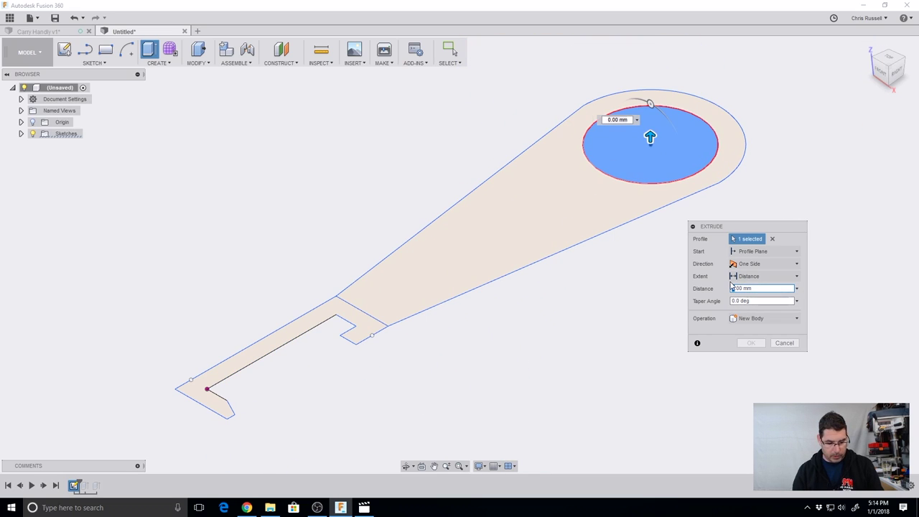
{"action": "type", "text": "4"}
{"action": "left_click", "coordinate": [752, 343]}
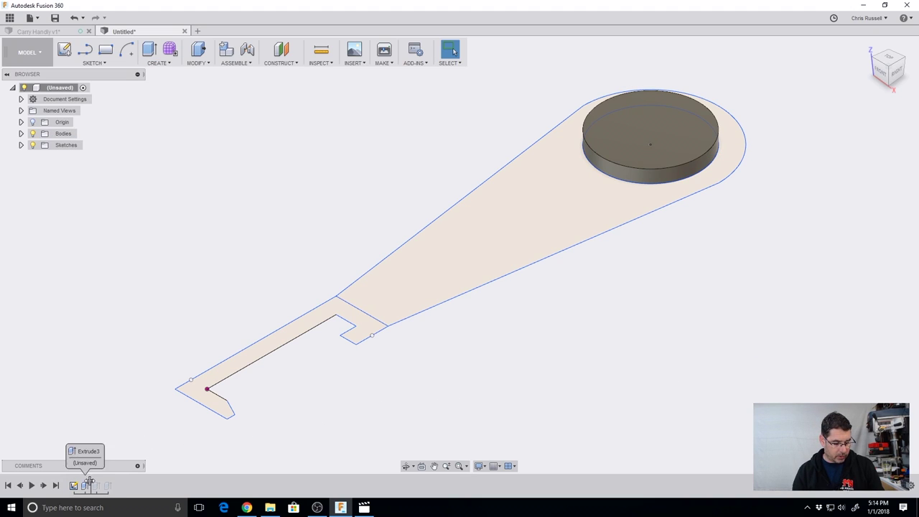
{"action": "left_click_drag", "start_coordinate": [90, 485], "coordinate": [113, 484]}
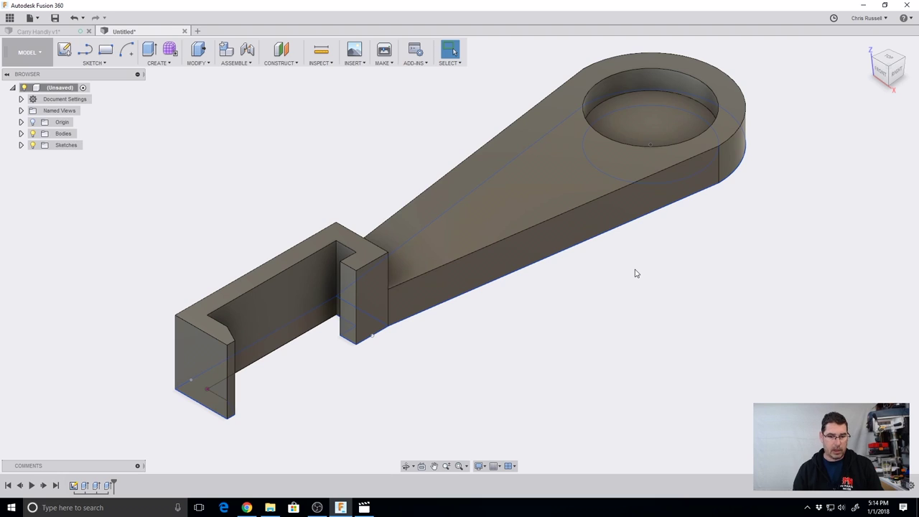
- Start a chamfer on the hook slot, hook and post base bottom edges
{"action": "left_click", "coordinate": [202, 64]}
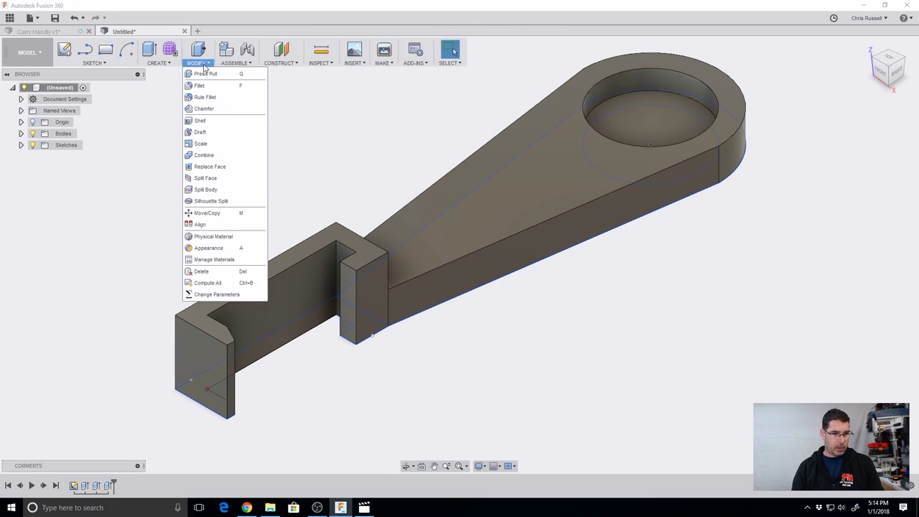
{"action": "left_click", "coordinate": [211, 109]}
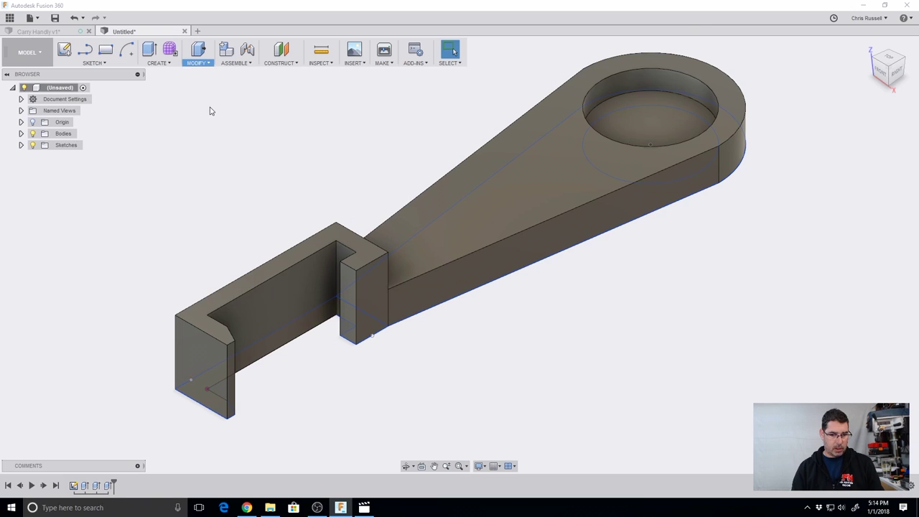
{"action": "left_click", "coordinate": [300, 340]}
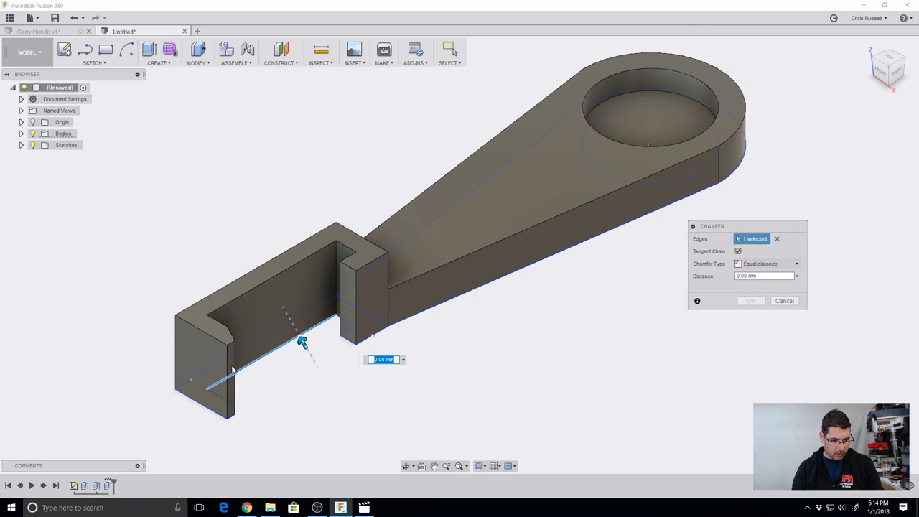
{"action": "left_click", "coordinate": [183, 398]}
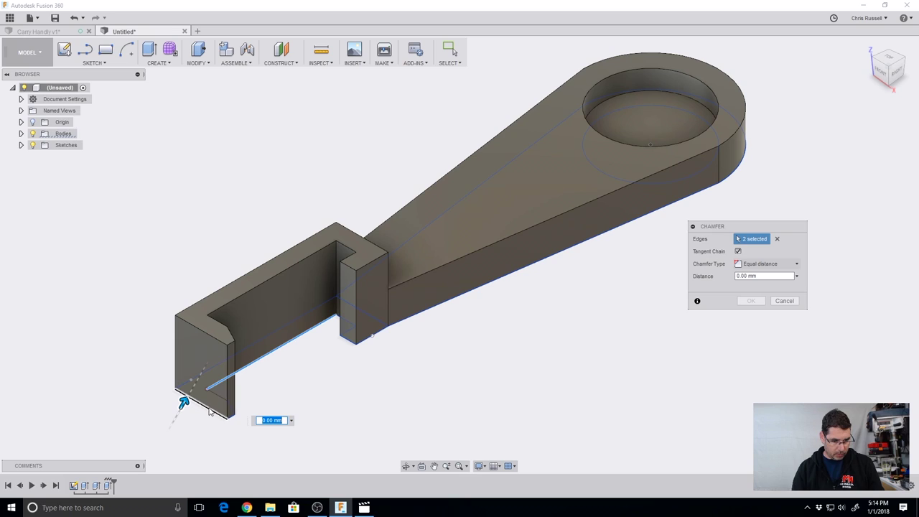
{"action": "left_click", "coordinate": [232, 416]}
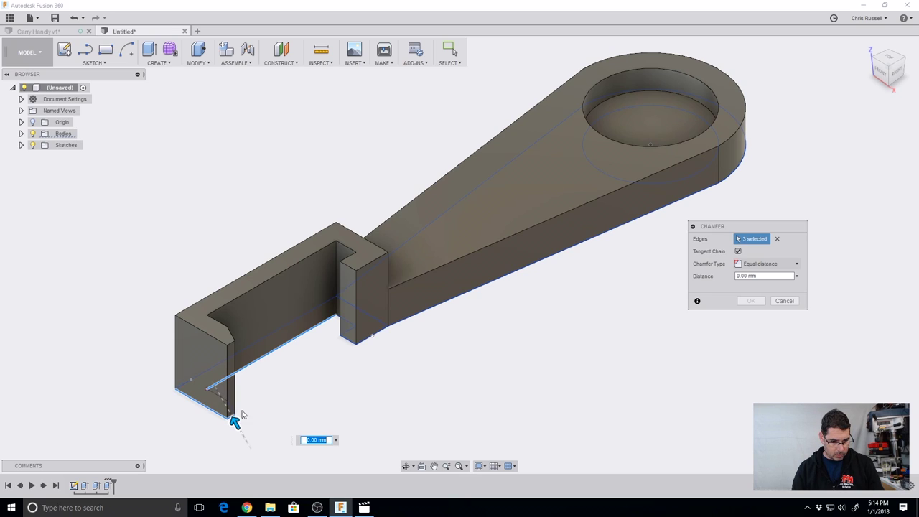
{"action": "left_click", "coordinate": [350, 345]}
{"action": "left_click", "coordinate": [375, 338]}
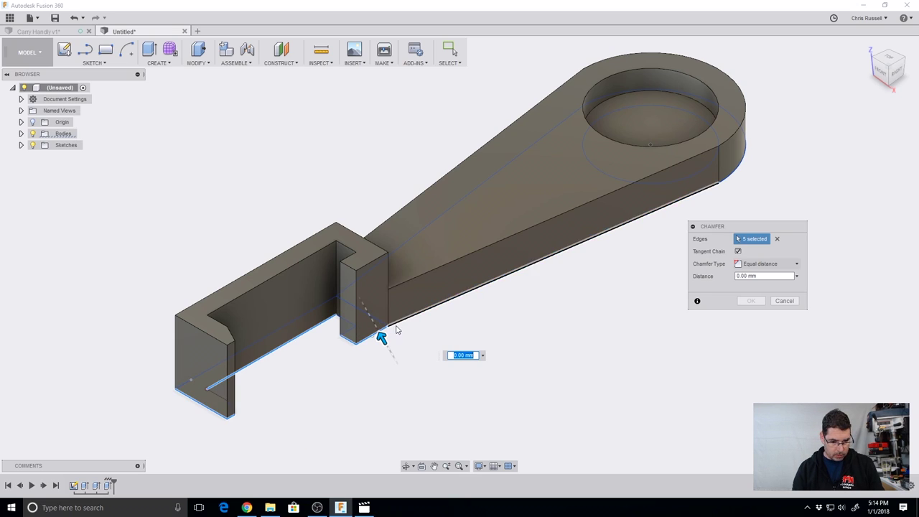
- Add the arm, ring arc and slot edges, then apply a 0.4 mm chamfer to all twelve
{"action": "left_click", "coordinate": [406, 323]}
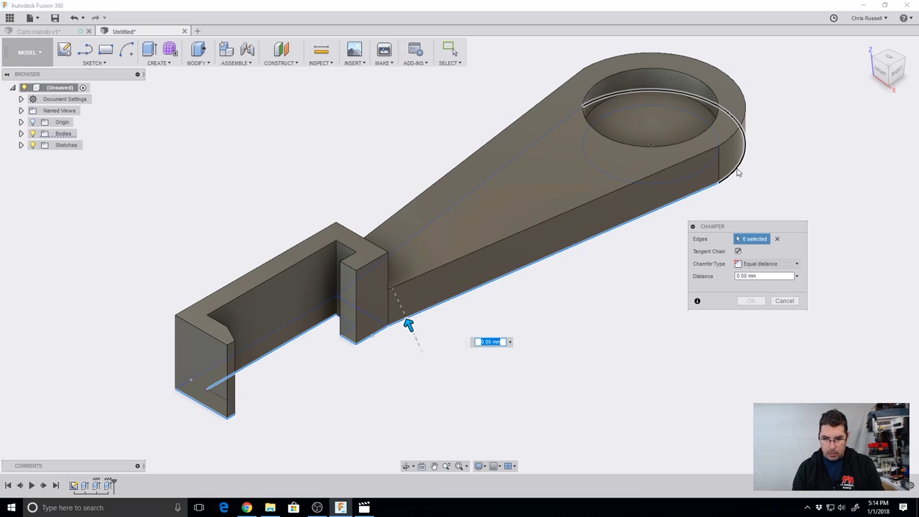
{"action": "left_click", "coordinate": [486, 176]}
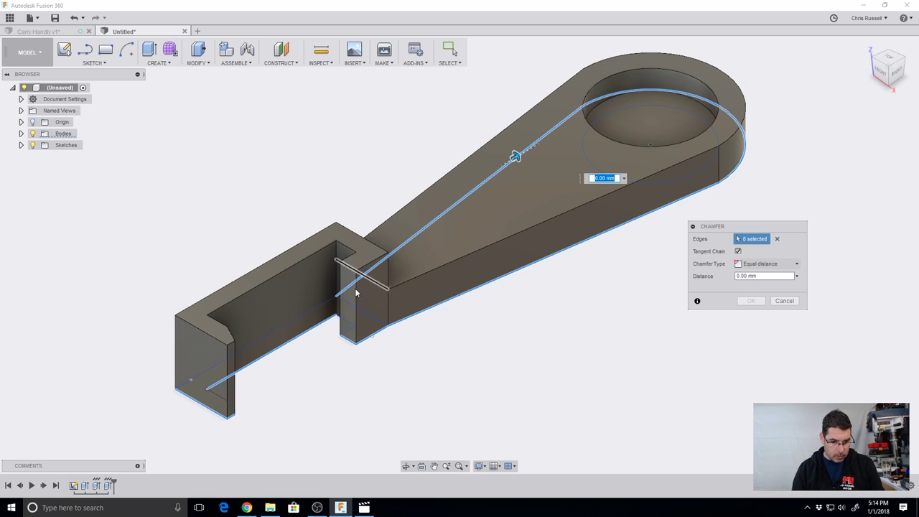
{"action": "left_click", "coordinate": [282, 333]}
{"action": "left_click", "coordinate": [216, 399]}
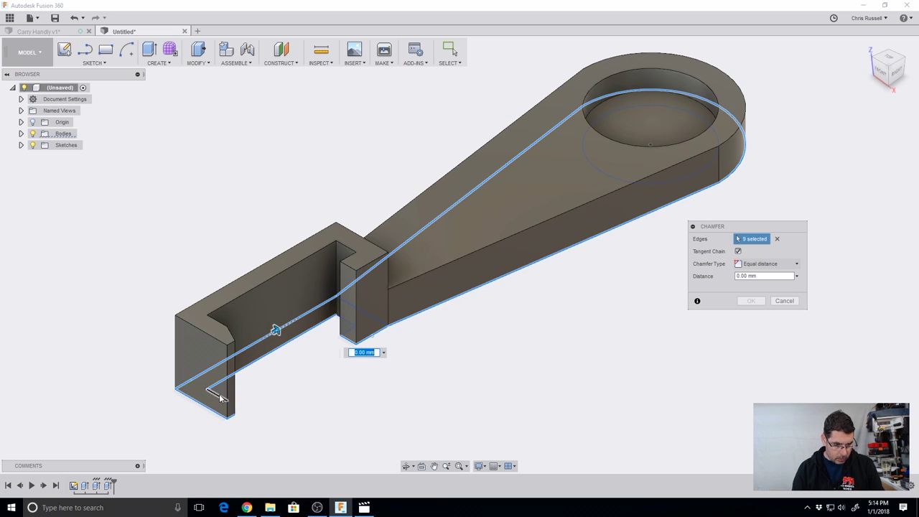
{"action": "left_click", "coordinate": [343, 327]}
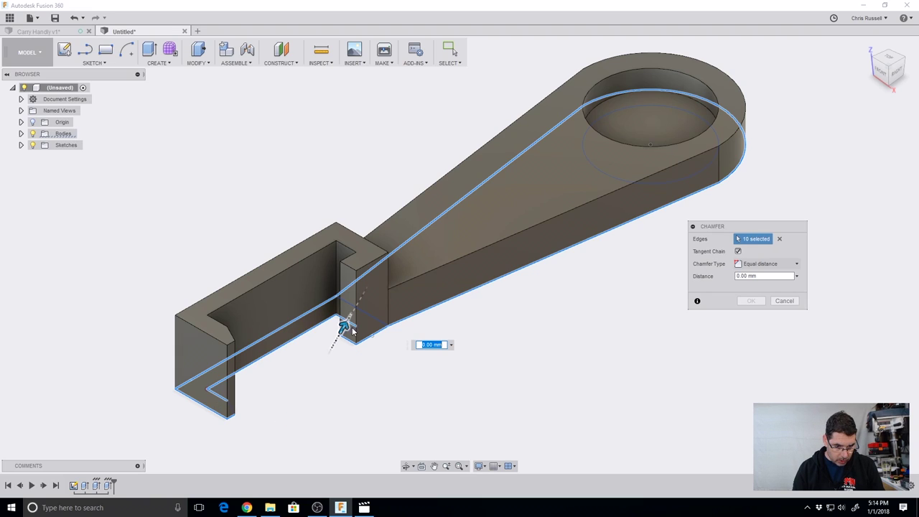
{"action": "left_click", "coordinate": [345, 324]}
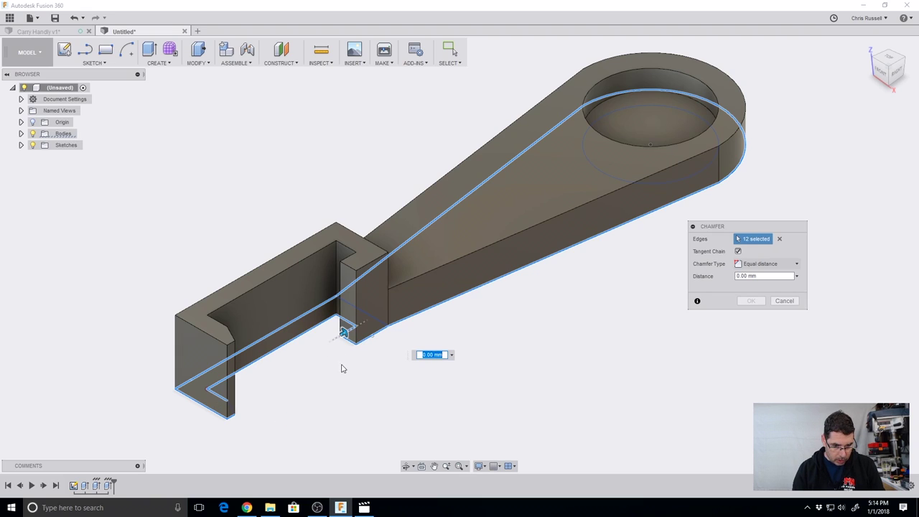
{"action": "left_click", "coordinate": [776, 276]}
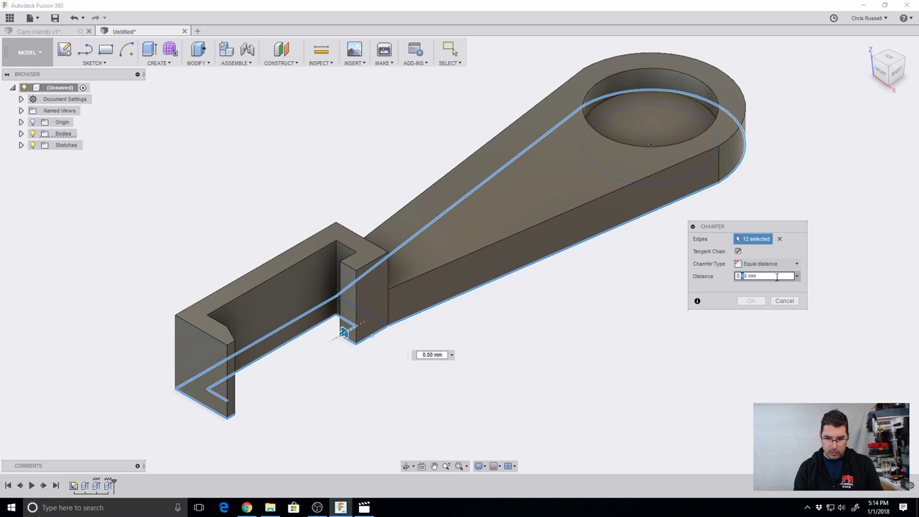
{"action": "type", "text": "0.4"}
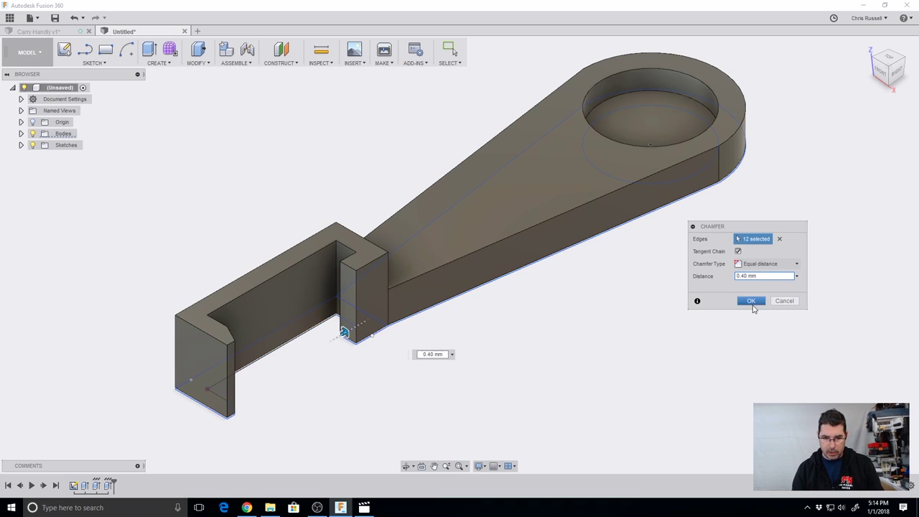
{"action": "left_click", "coordinate": [751, 302]}
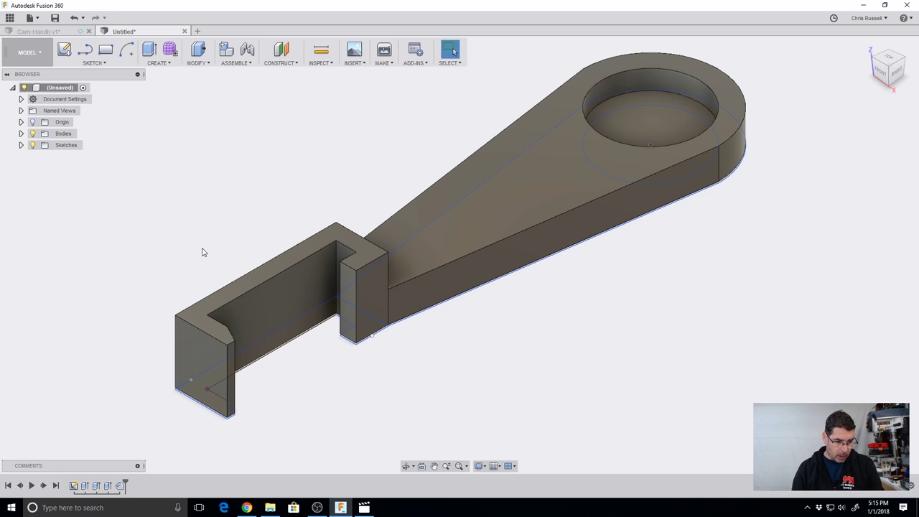
- Start a second chamfer on the hook's top and inner corner edges
{"action": "left_click", "coordinate": [201, 67]}
{"action": "left_click", "coordinate": [208, 110]}
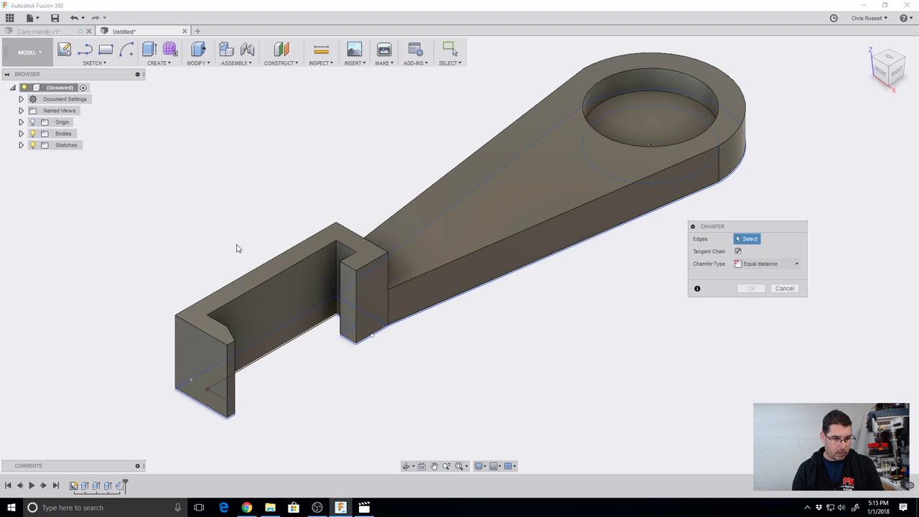
{"action": "left_click", "coordinate": [255, 264]}
{"action": "left_click", "coordinate": [188, 318]}
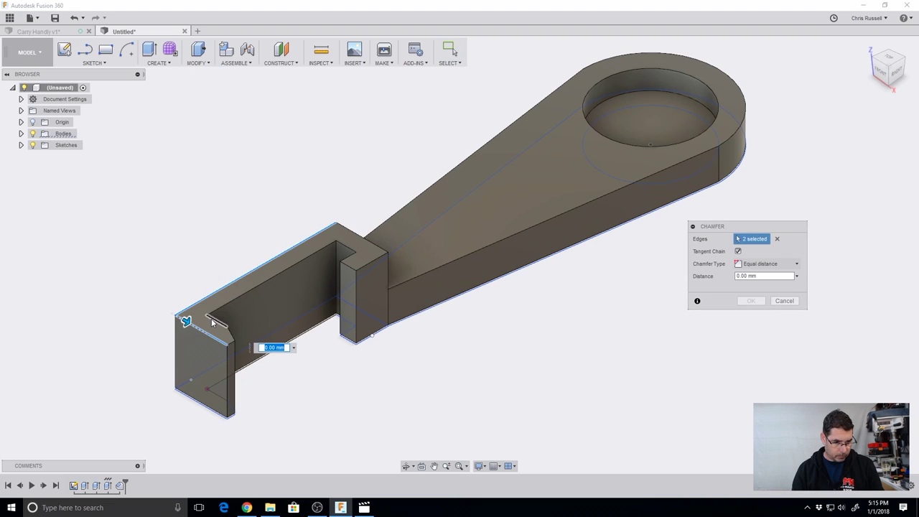
{"action": "left_click", "coordinate": [221, 329]}
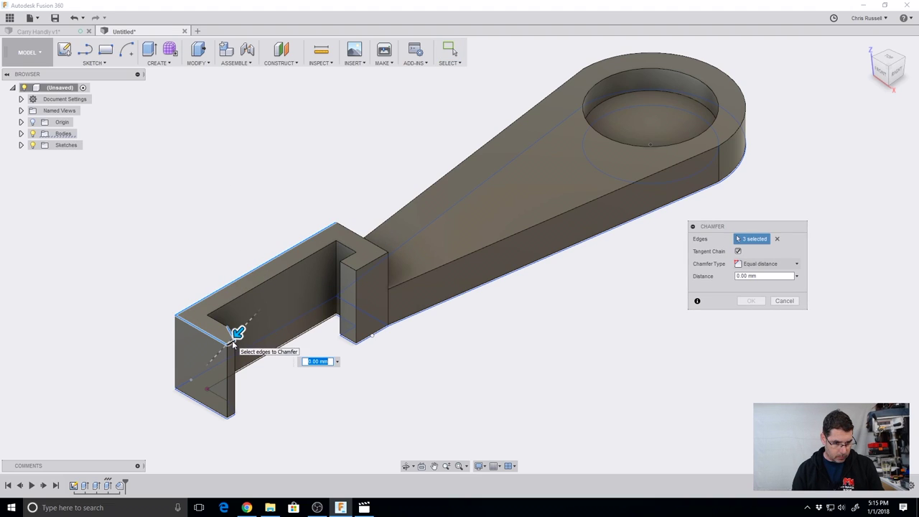
{"action": "left_click", "coordinate": [230, 310]}
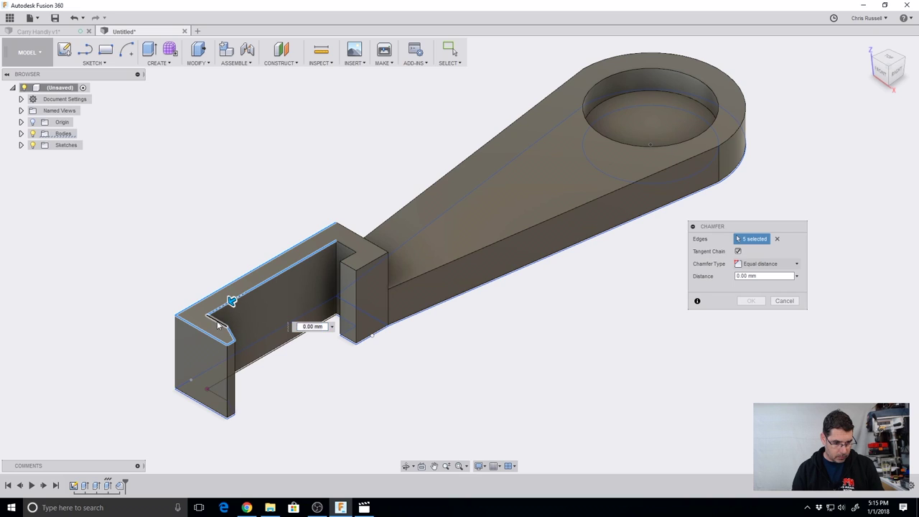
{"action": "left_click", "coordinate": [347, 249]}
{"action": "left_click", "coordinate": [348, 249]}
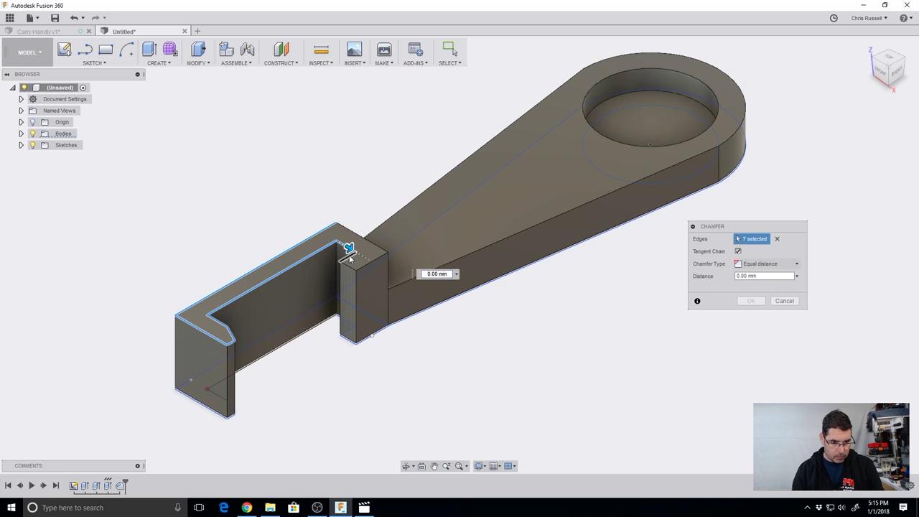
- Add the notch block, arm, boss and hole-rim top edges and apply the 0.40 mm chamfer
{"action": "left_click", "coordinate": [369, 246]}
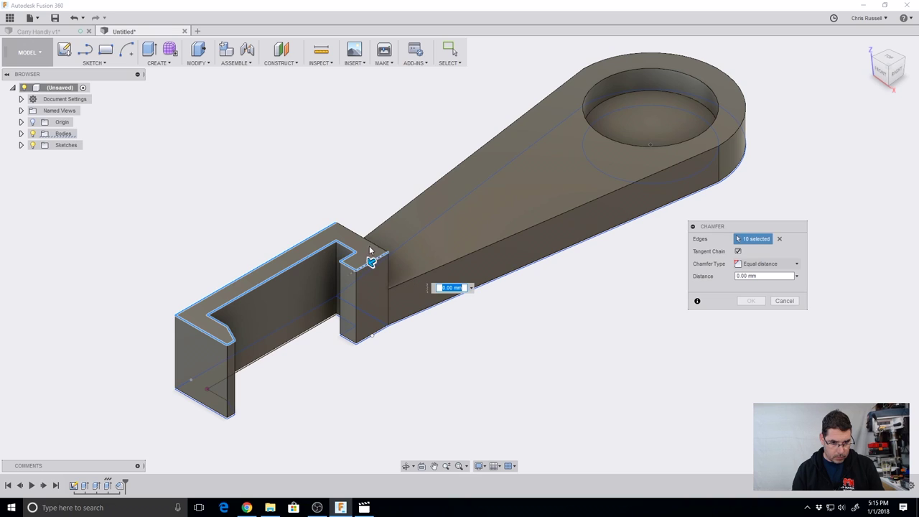
{"action": "left_click", "coordinate": [386, 221]}
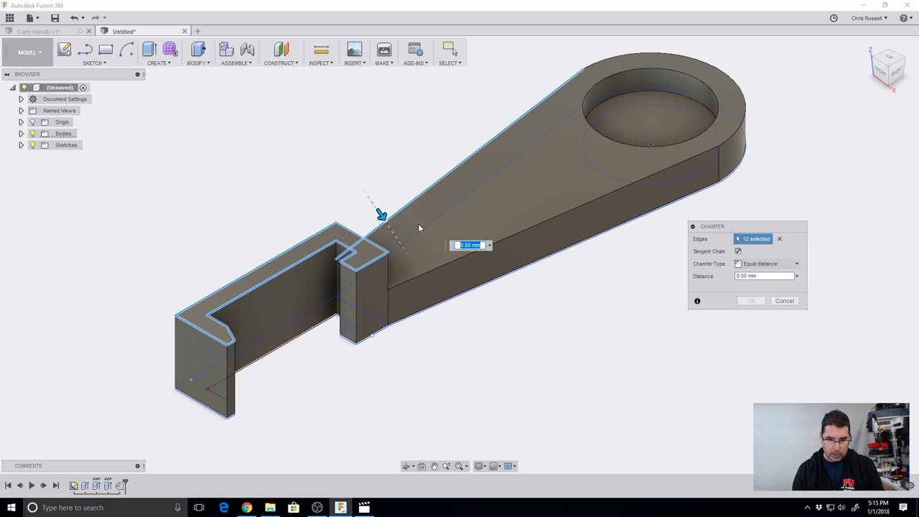
{"action": "left_click", "coordinate": [747, 102]}
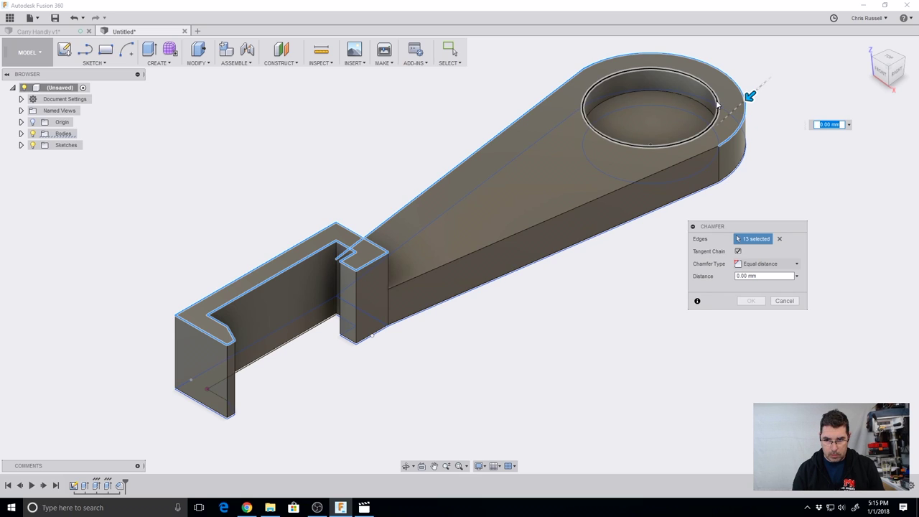
{"action": "left_click", "coordinate": [716, 109]}
{"action": "left_click", "coordinate": [686, 160]}
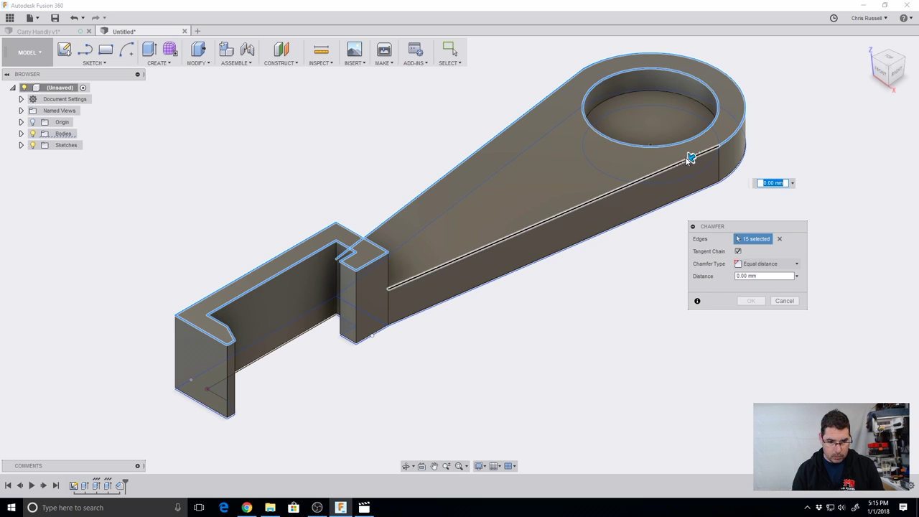
{"action": "left_click", "coordinate": [756, 276]}
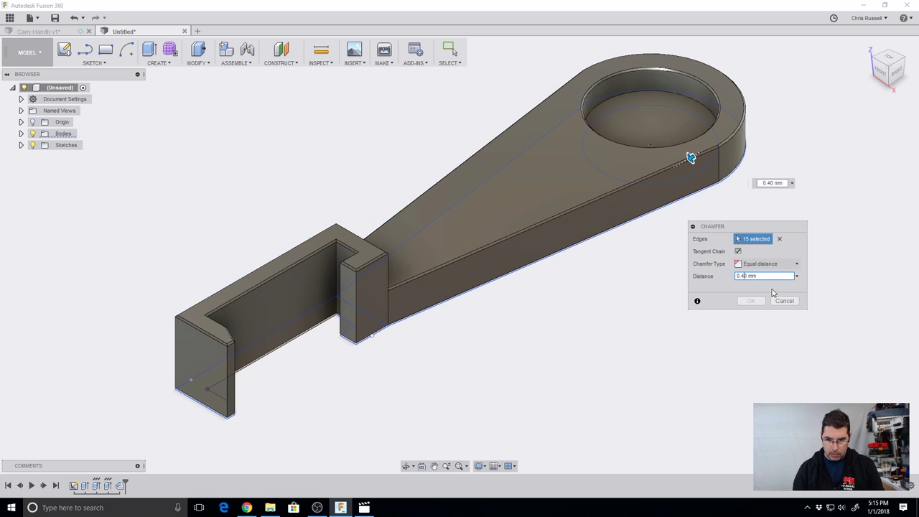
{"action": "left_click", "coordinate": [752, 300]}
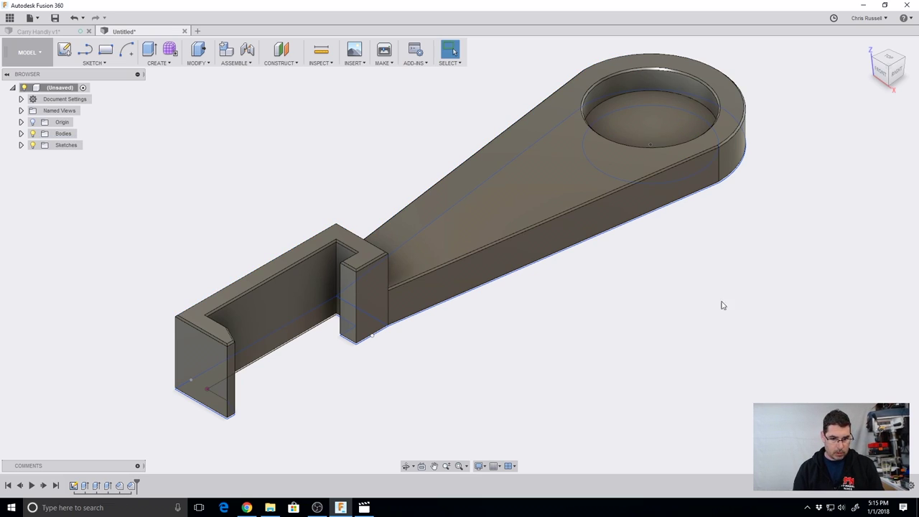
- Start a fillet on four vertical edges of the notch block
{"action": "left_click", "coordinate": [198, 62]}
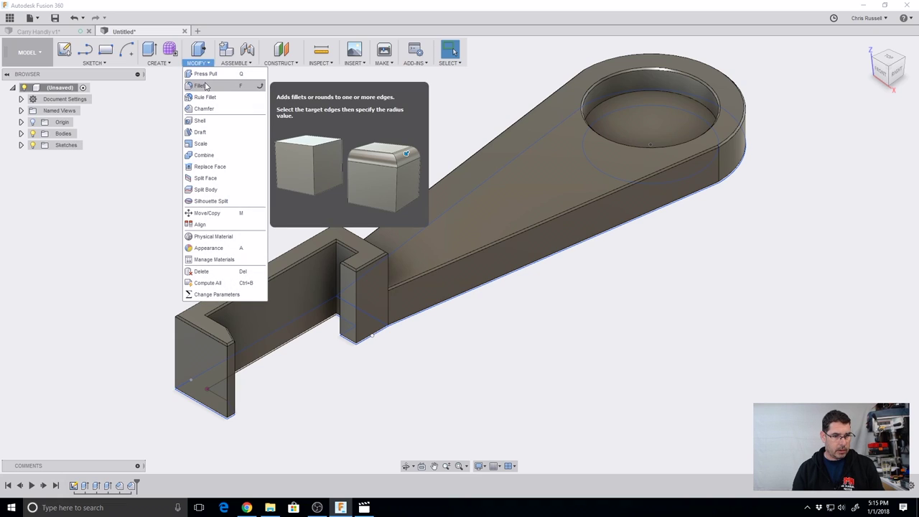
{"action": "left_click", "coordinate": [201, 85]}
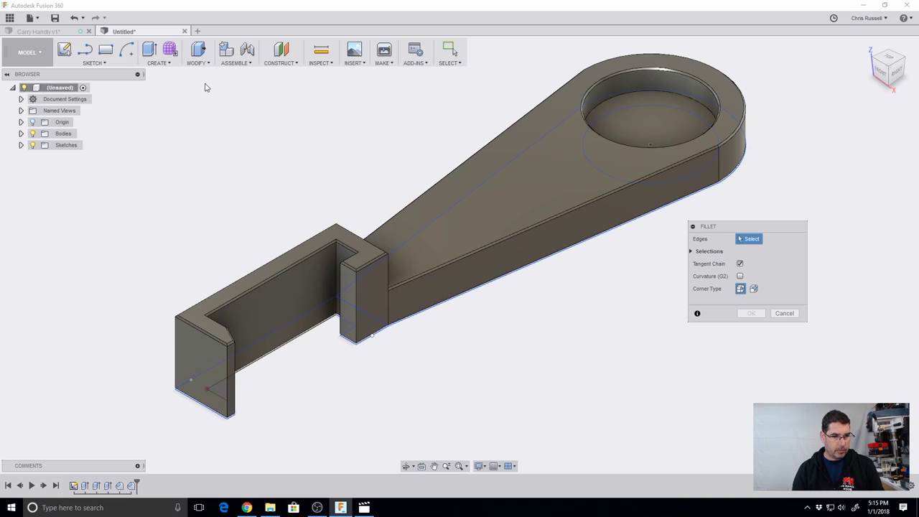
{"action": "left_click", "coordinate": [355, 310]}
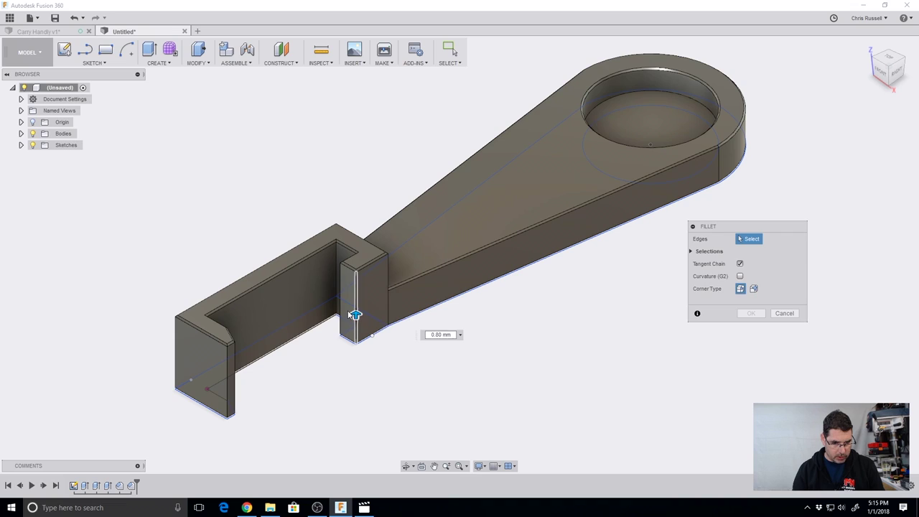
{"action": "left_click", "coordinate": [339, 307]}
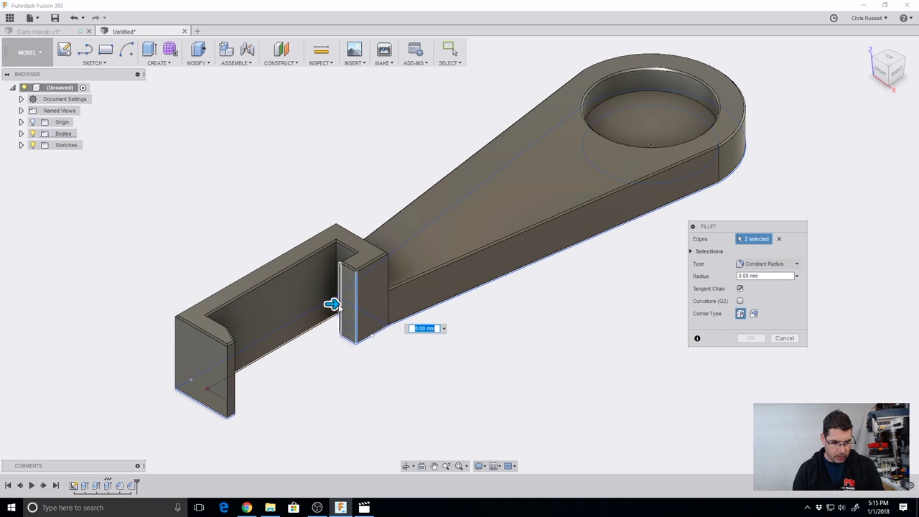
{"action": "left_click", "coordinate": [388, 286]}
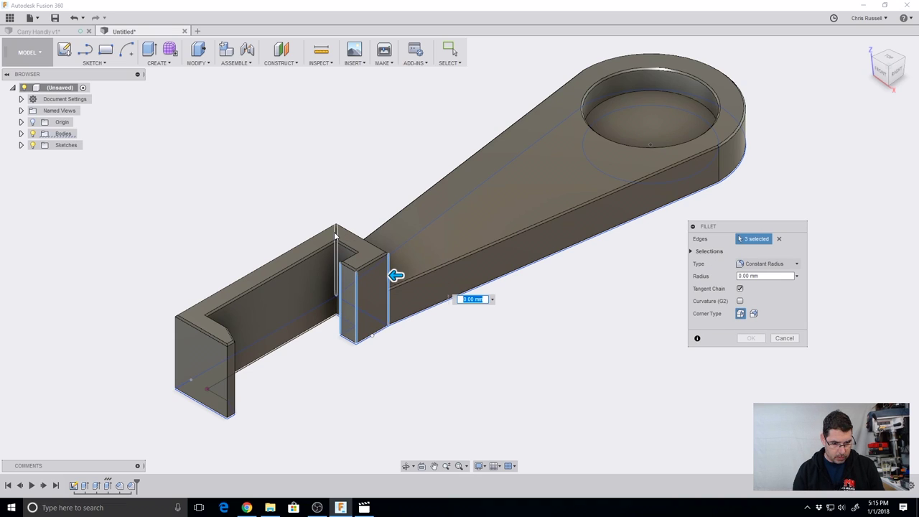
{"action": "left_click", "coordinate": [335, 237]}
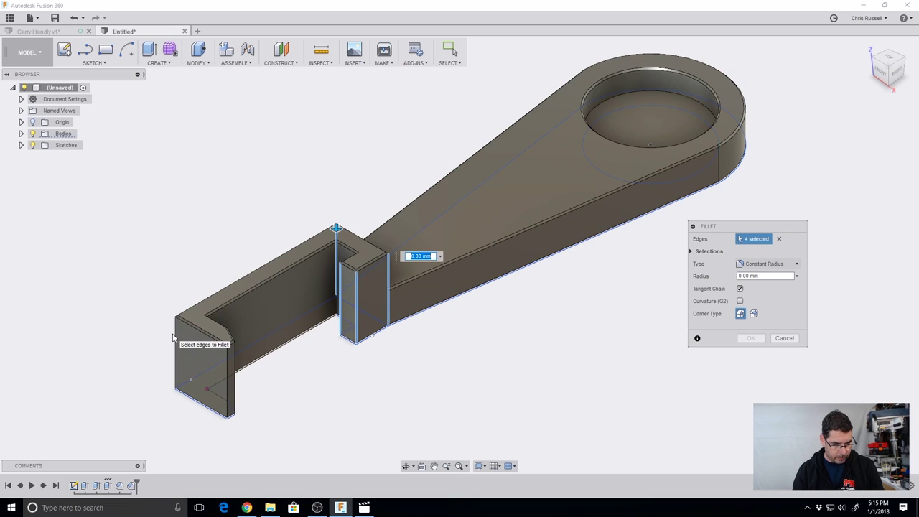
- Add three hooked-end vertical edges and apply a 1.0 mm fillet radius
{"action": "left_click", "coordinate": [215, 353]}
{"action": "left_click", "coordinate": [227, 357]}
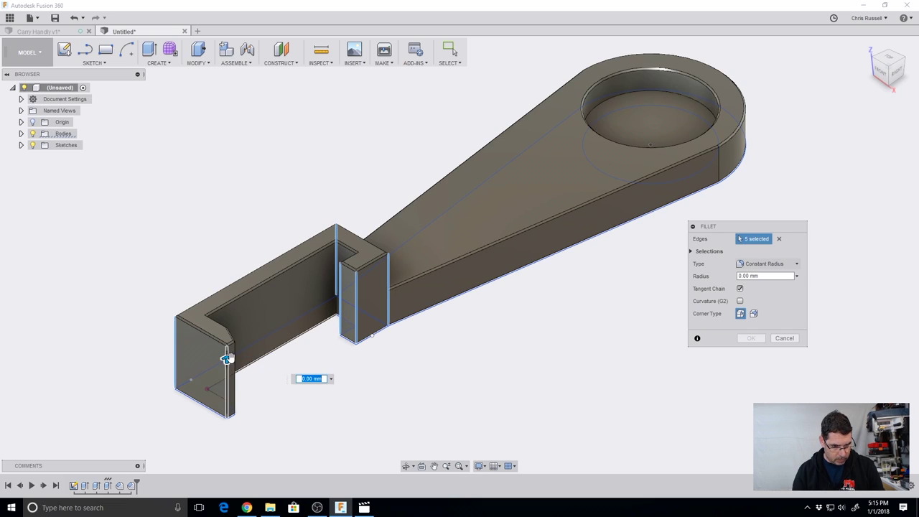
{"action": "left_click", "coordinate": [233, 393]}
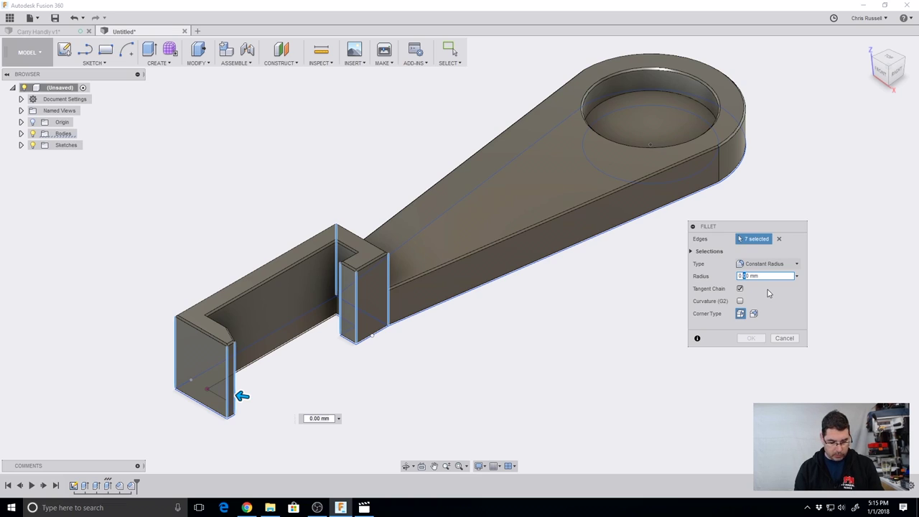
{"action": "type", "text": "5"}
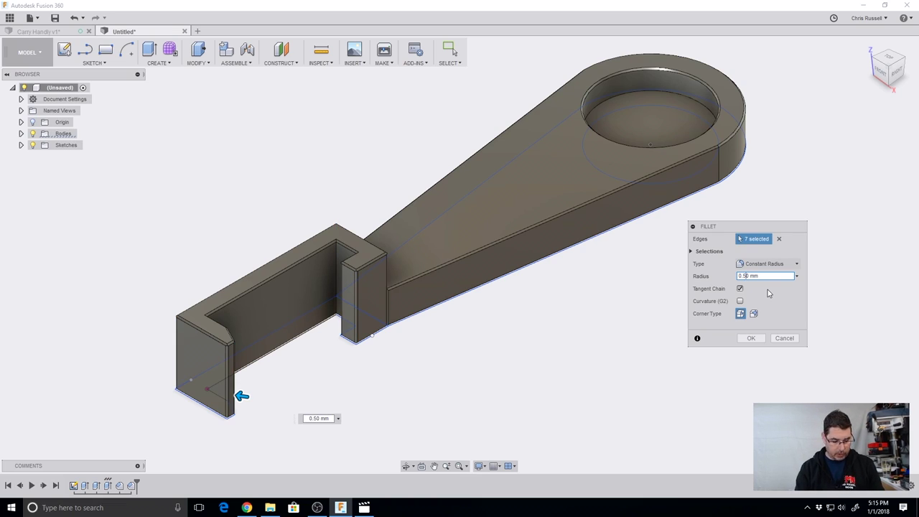
{"action": "key", "text": "BackSpace"}
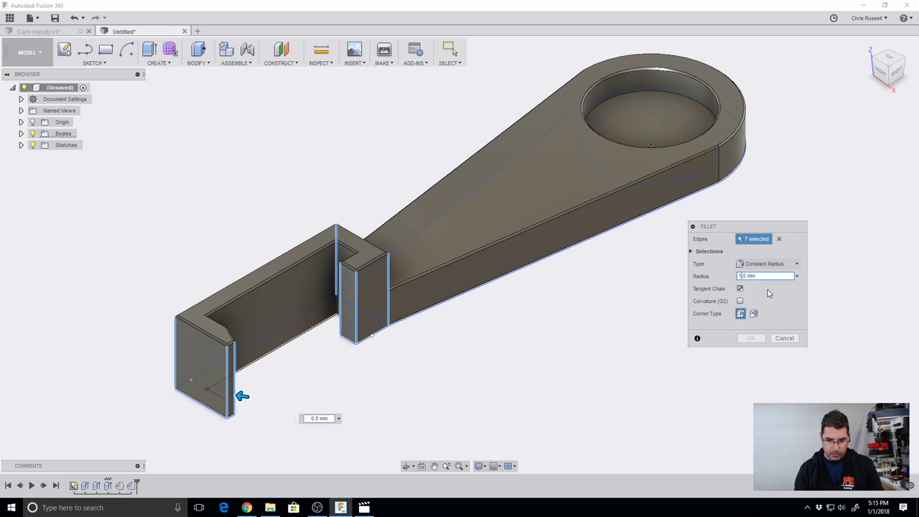
{"action": "type", "text": "1"}
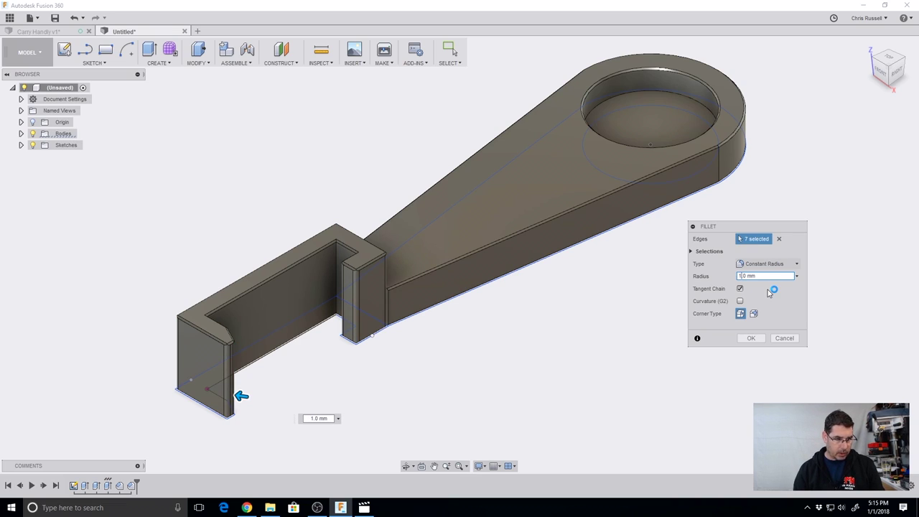
{"action": "left_click", "coordinate": [753, 338]}
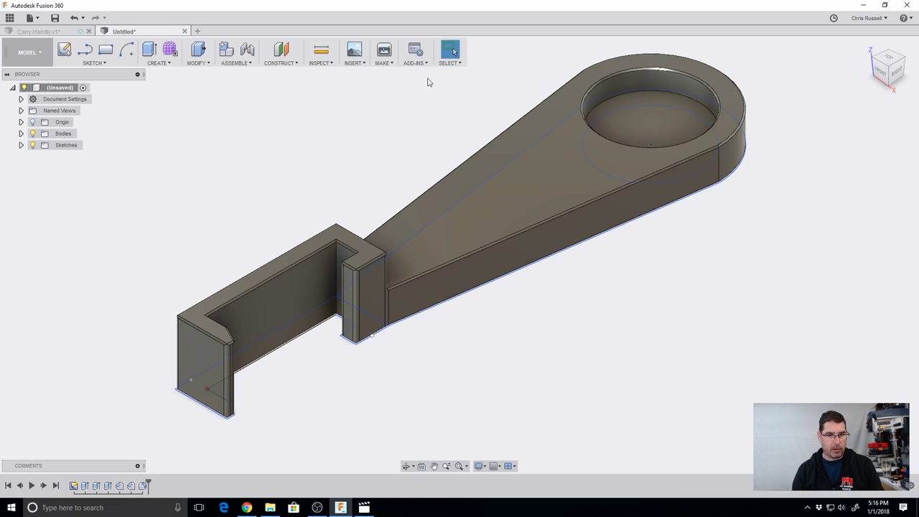
- Send the bracket body through Make > 3D Print for STL export
{"action": "left_click", "coordinate": [381, 63]}
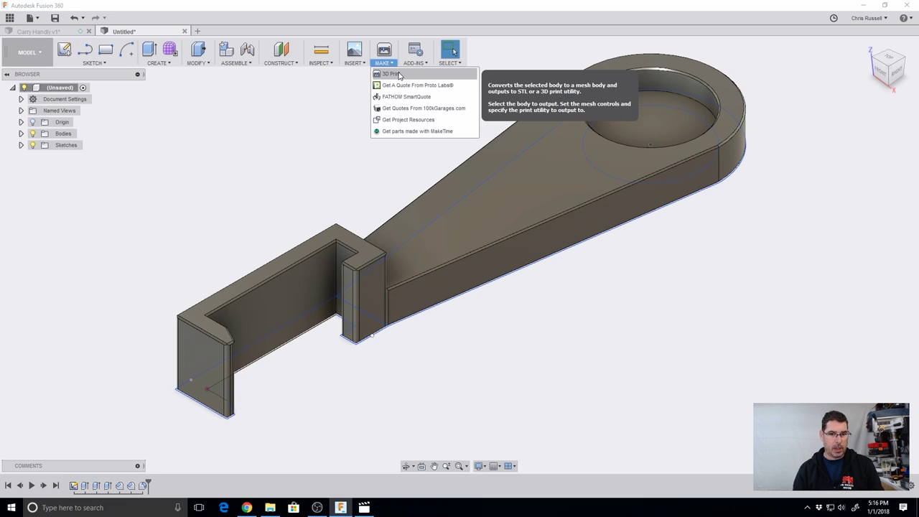
{"action": "left_click", "coordinate": [393, 74]}
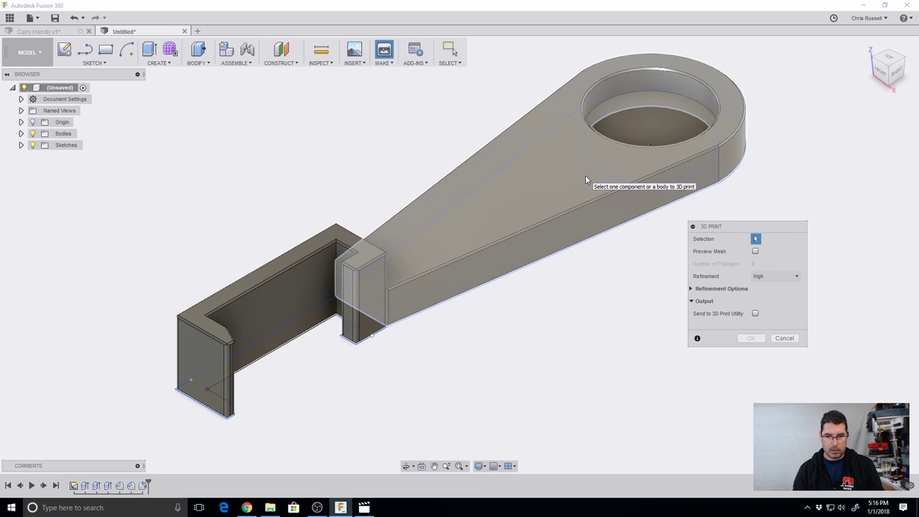
{"action": "left_click", "coordinate": [399, 221]}
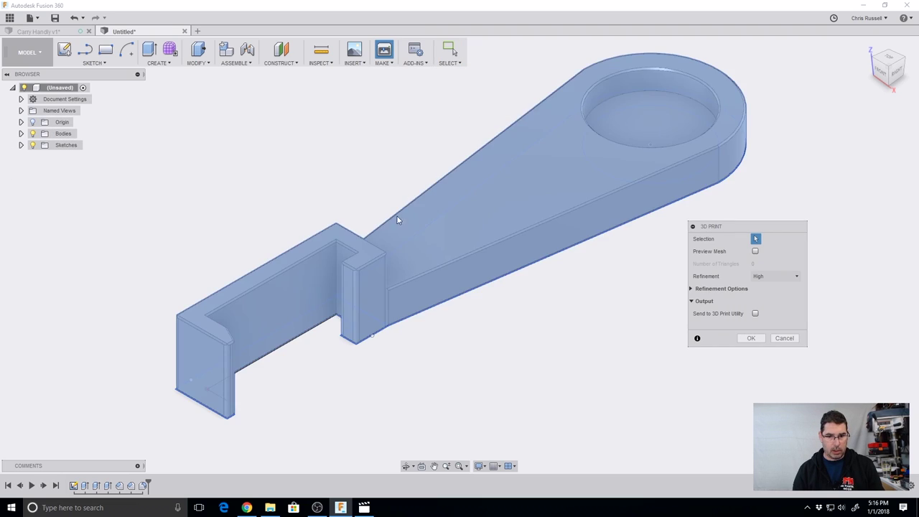
{"action": "left_click", "coordinate": [760, 340]}
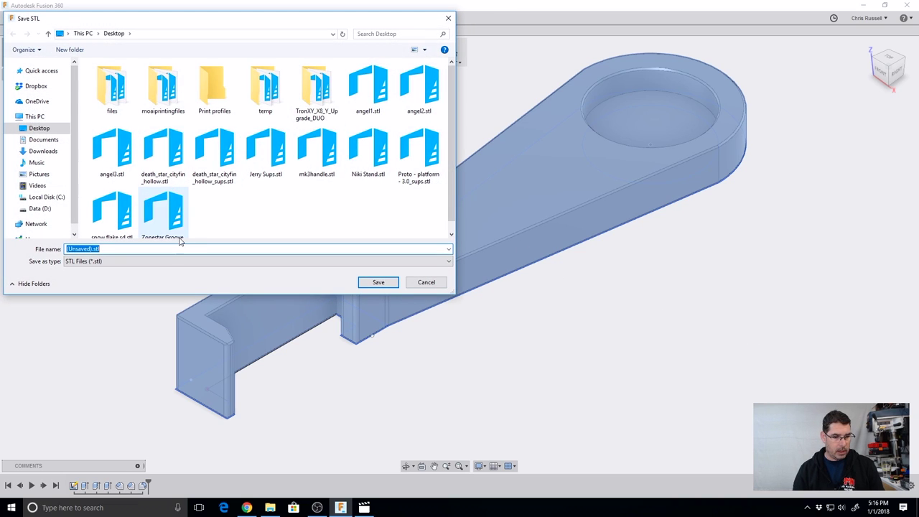
- Save the STL as mk3handle.stl on the Desktop, replacing the existing file
{"action": "left_click", "coordinate": [178, 249]}
{"action": "double_click", "coordinate": [178, 249]}
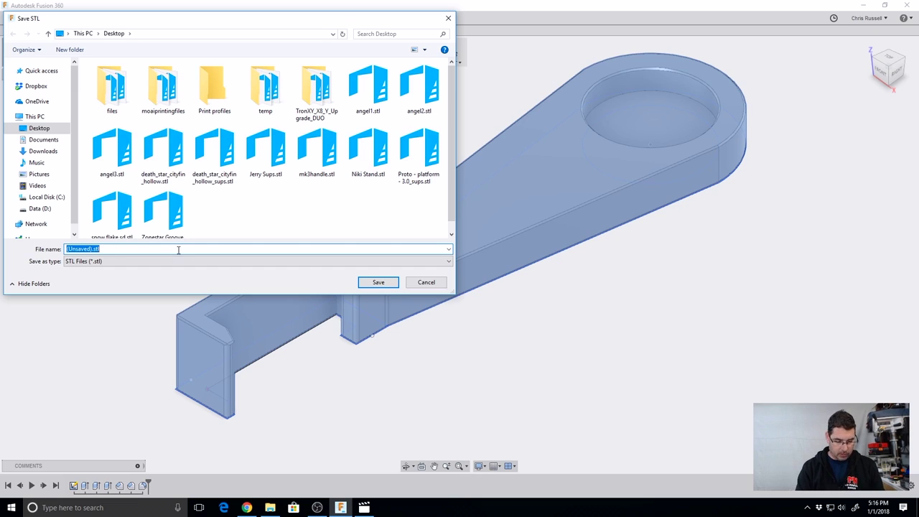
{"action": "type", "text": "Mk3"}
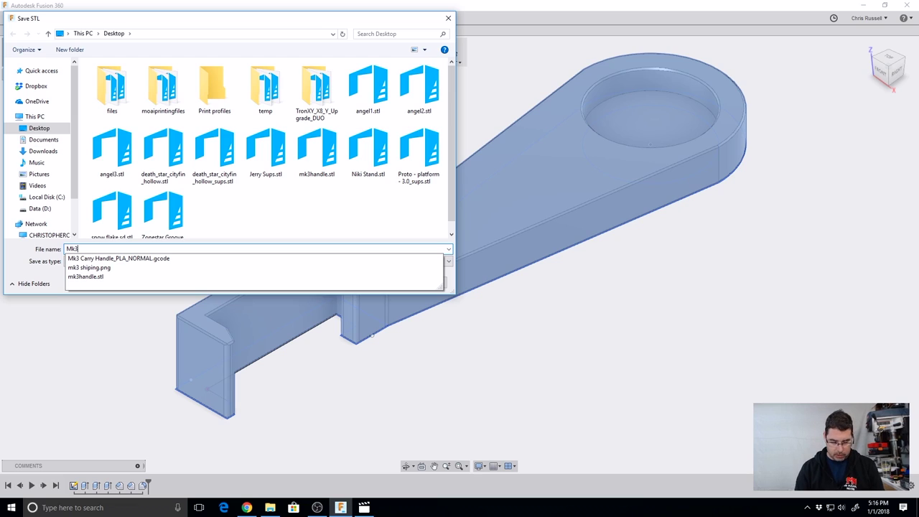
{"action": "key", "text": "Down"}
{"action": "key", "text": "Down"}
{"action": "key", "text": "Down"}
{"action": "key", "text": "Return"}
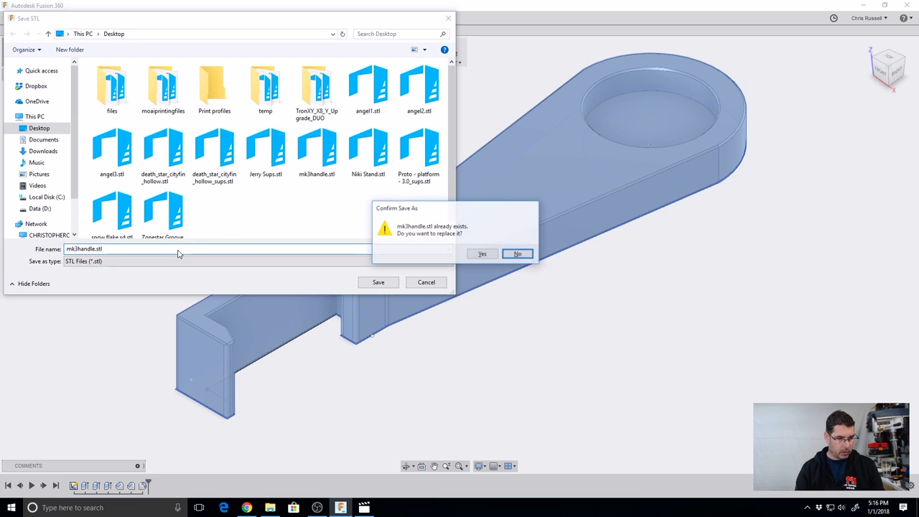
{"action": "left_click", "coordinate": [483, 254]}
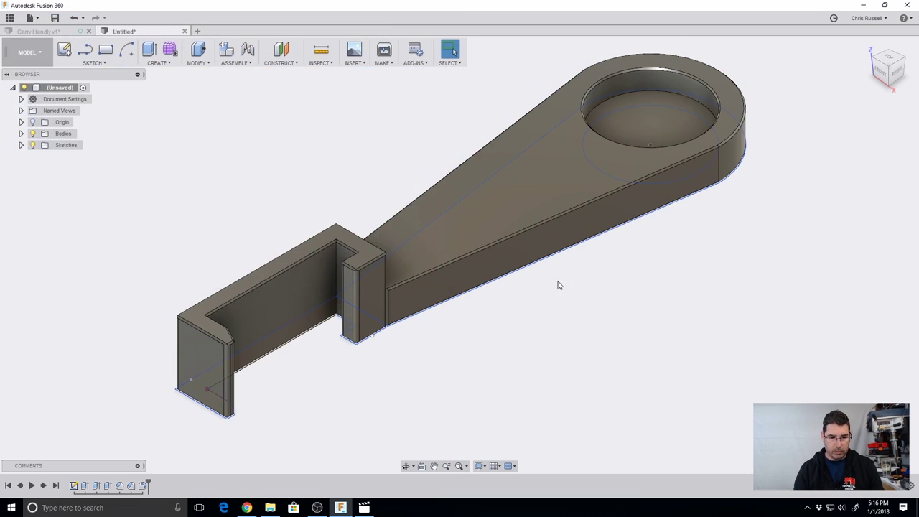